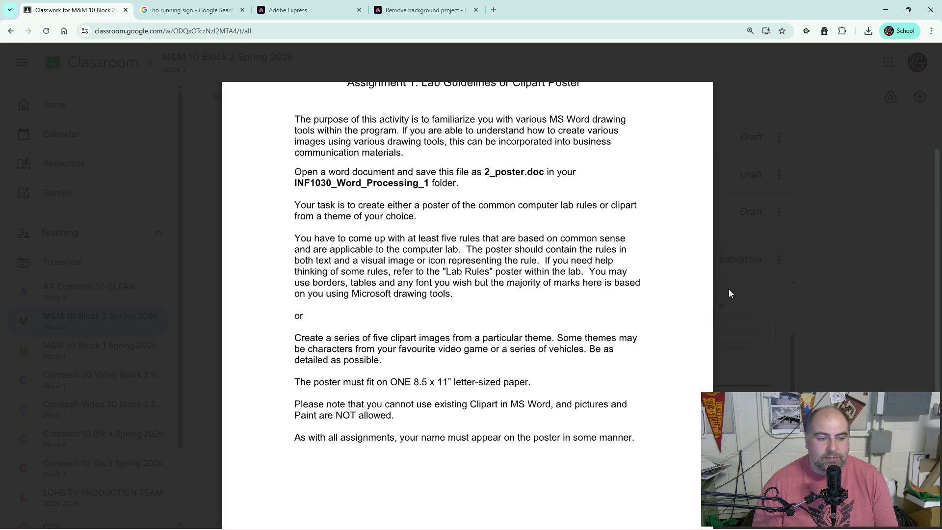
Close the assignment guidelines preview and search Google Images for "no running sign".
click(728, 293)
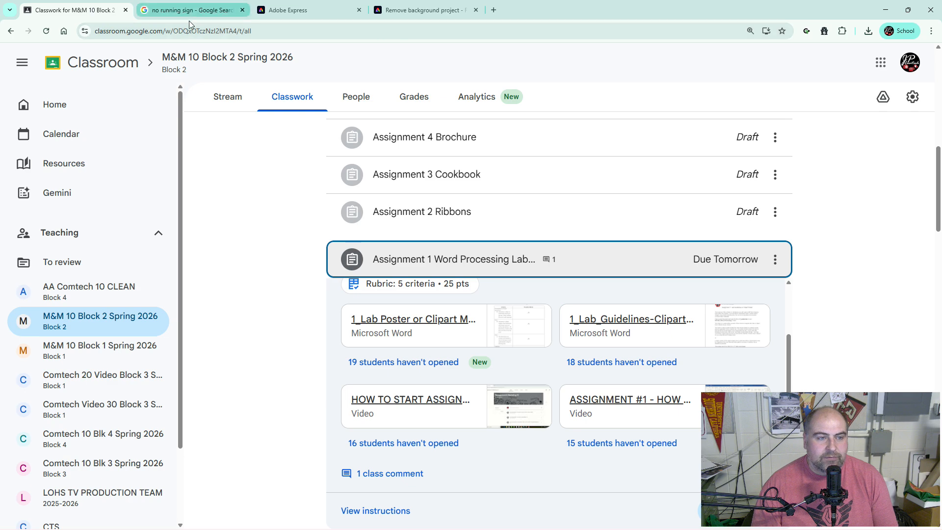
click(175, 10)
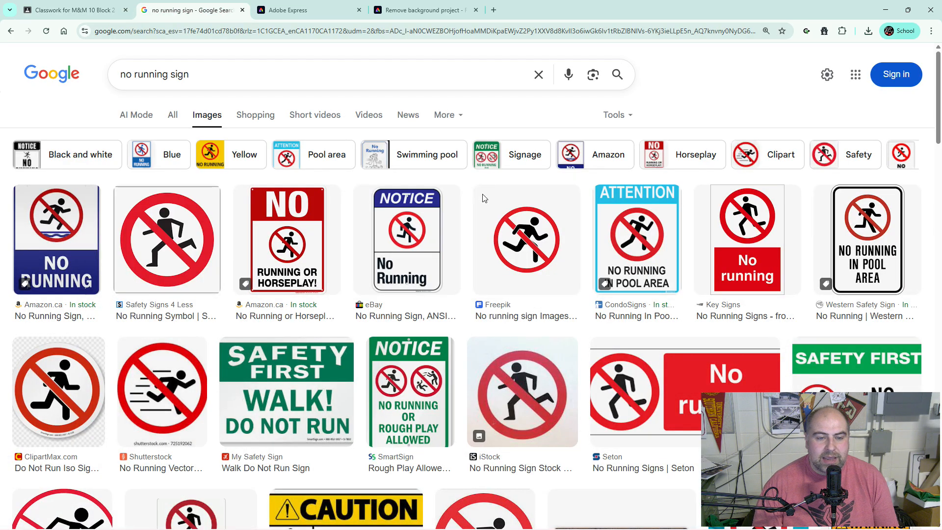
drag(195, 75, 106, 90)
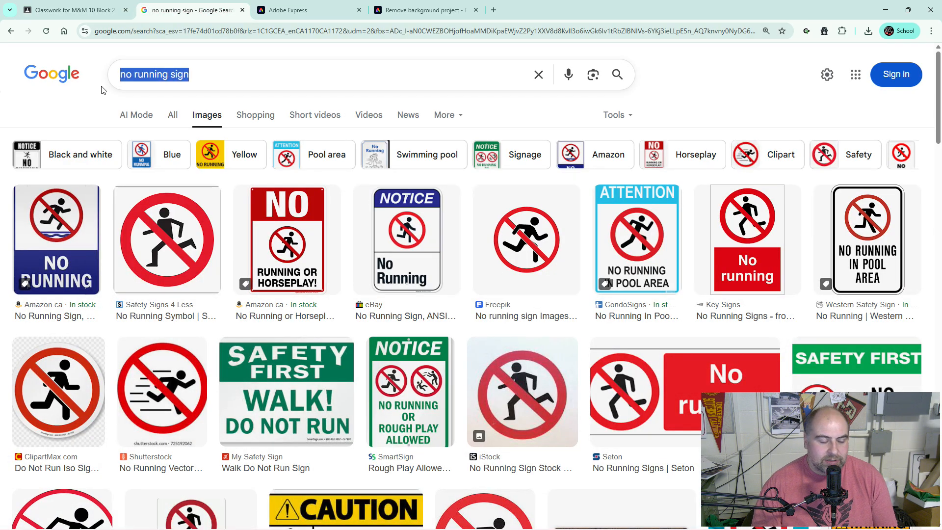
text(No running)
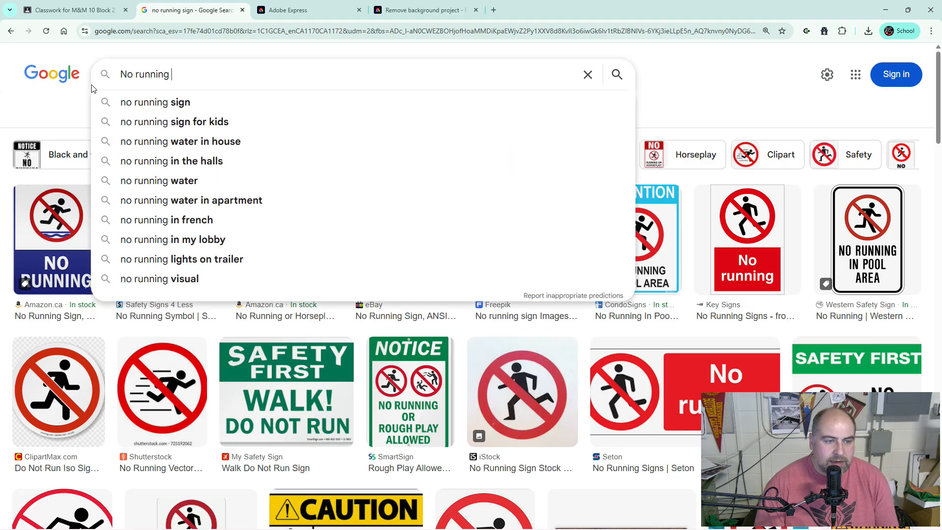
click(138, 108)
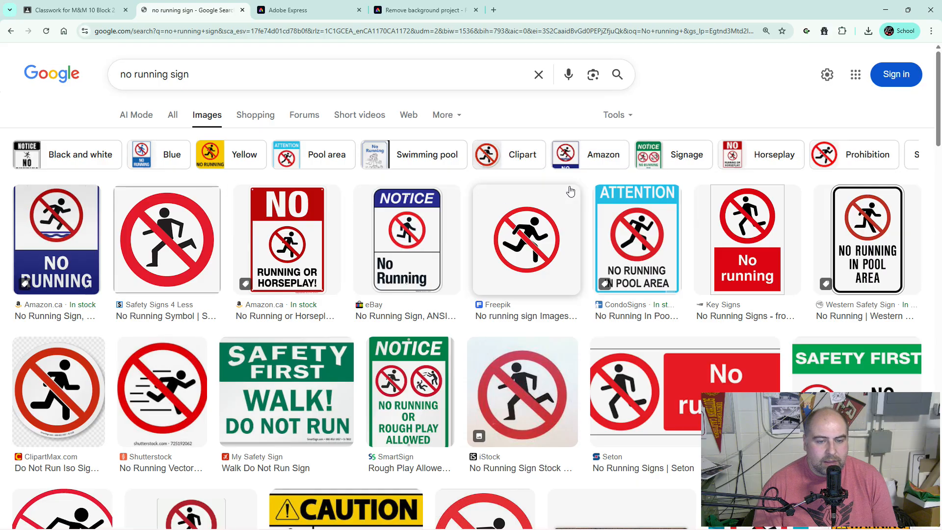
Browse the image results, open the Freepik page for the no running sign, and open its red prohibited runner image.
scroll(536, 353, down, 5)
scroll(536, 353, down, 5)
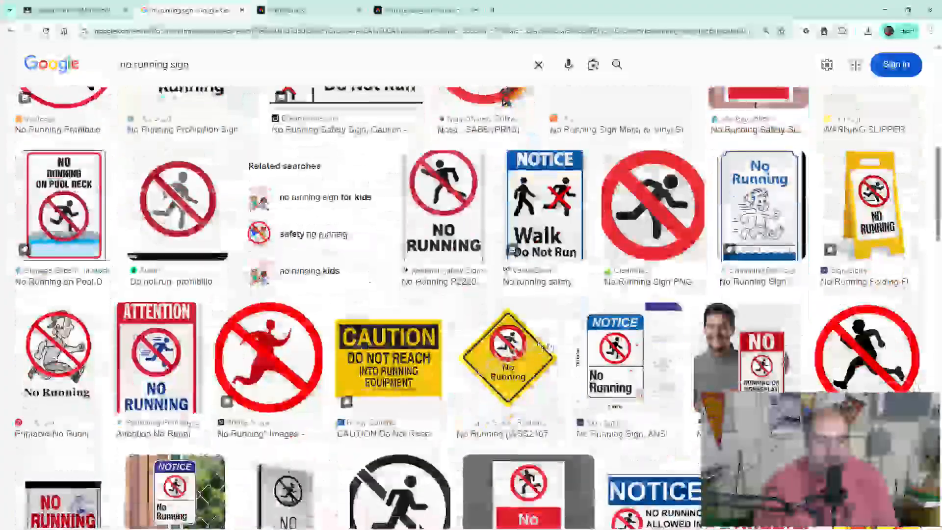
scroll(545, 324, up, 10)
click(547, 243)
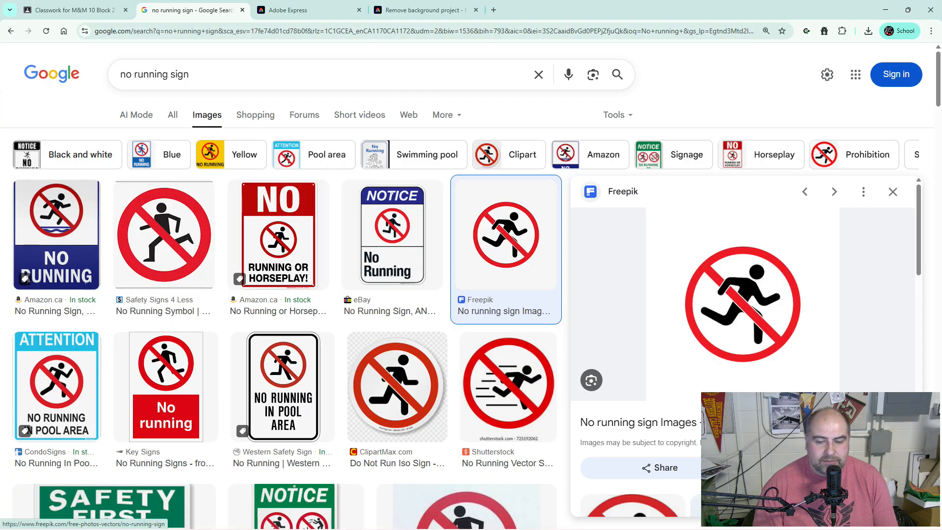
click(768, 380)
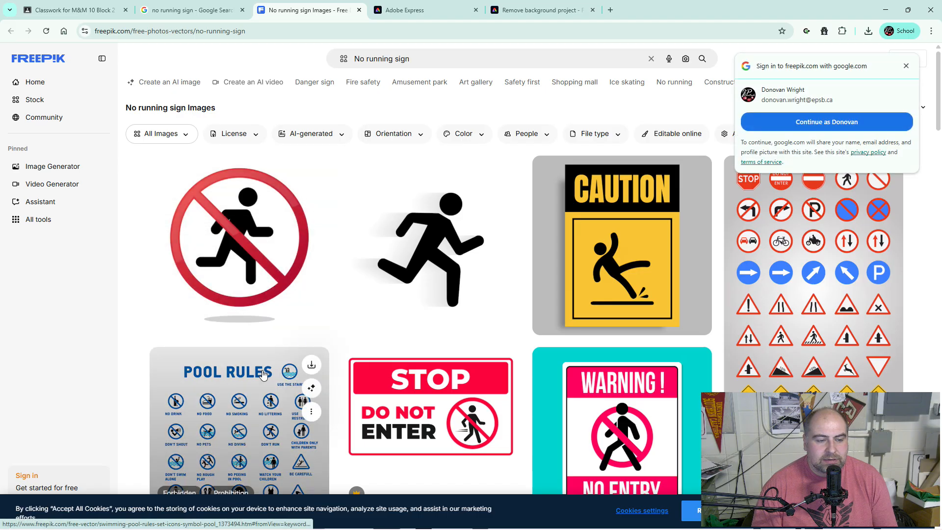
click(324, 321)
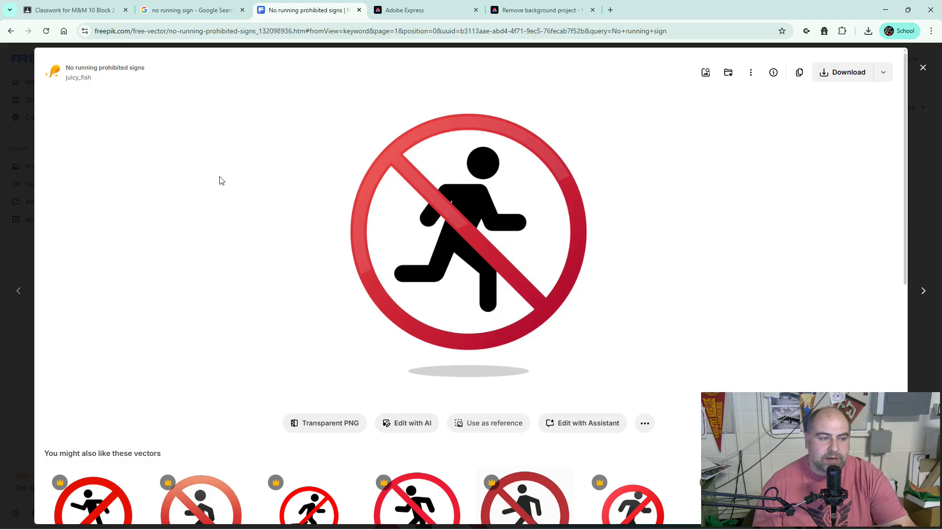
Download the no running prohibited sign from Freepik and reopen its large preview.
click(846, 74)
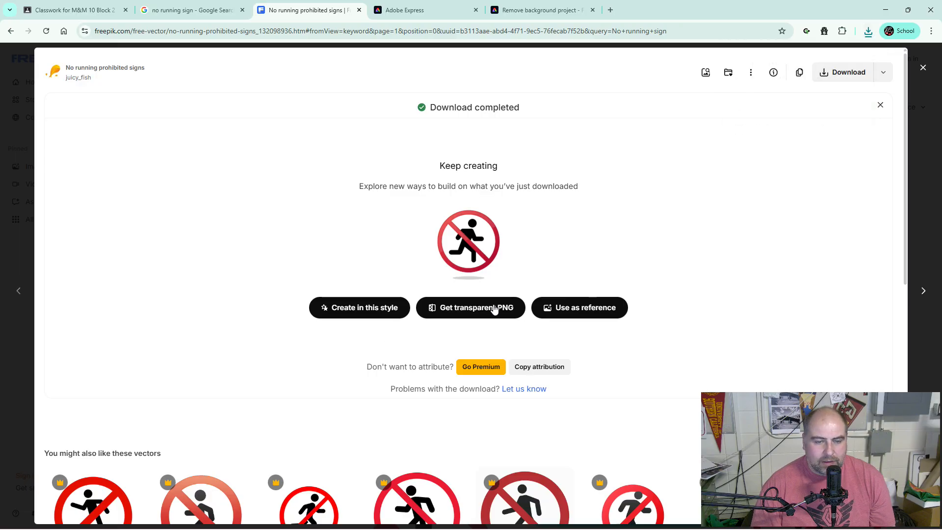
click(12, 32)
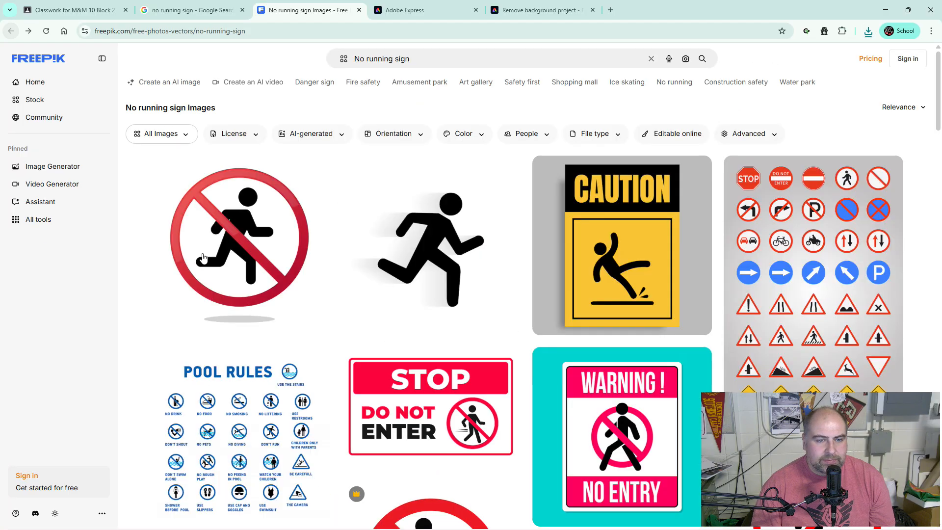
click(257, 243)
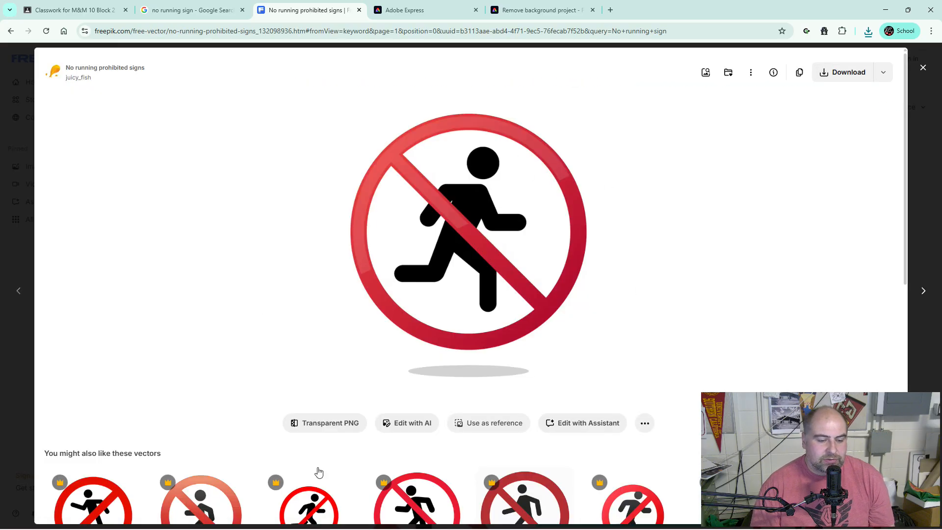
Switch to Snipping Tool and capture a square snip around the whole no running sign.
mouse_move(308, 517)
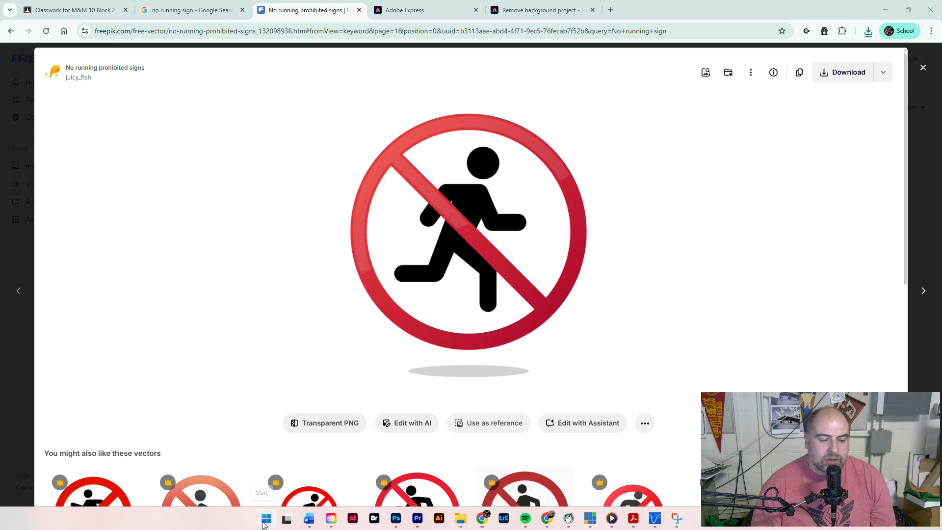
click(263, 524)
text(sni)
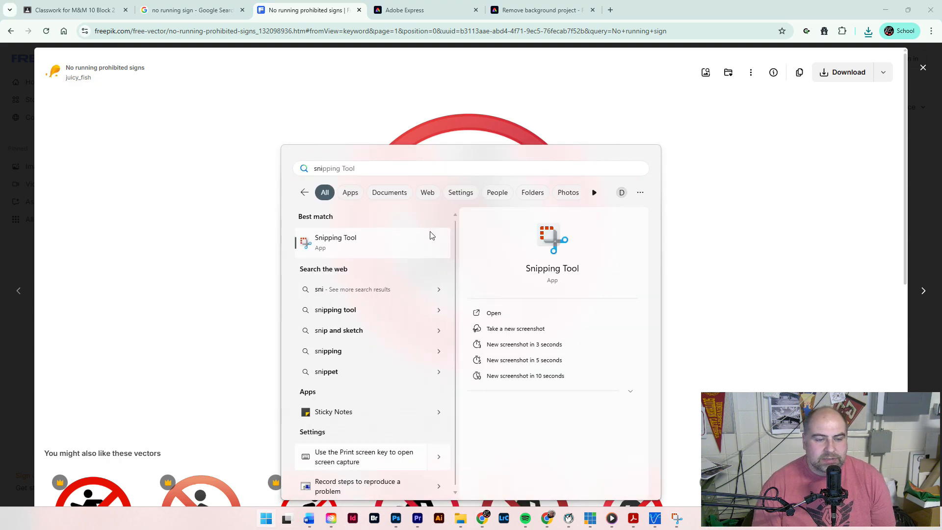
click(351, 245)
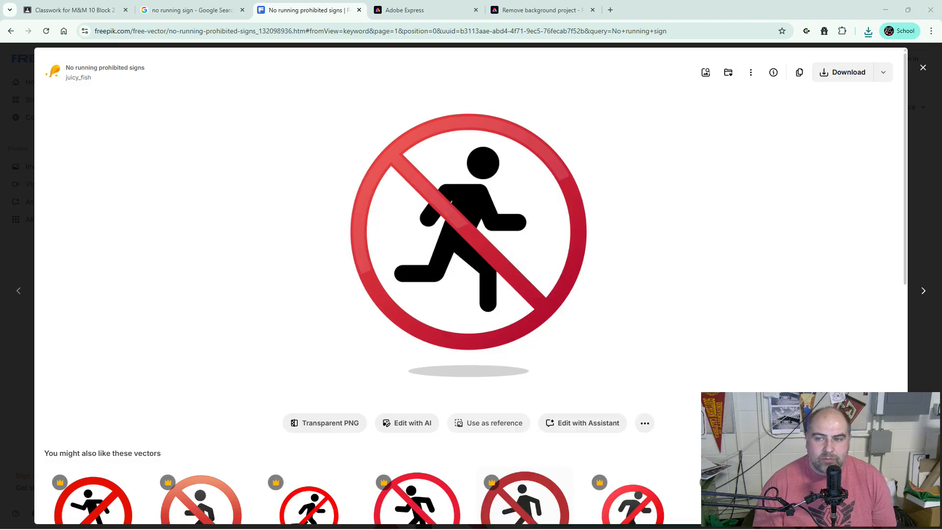
drag(284, 82, 220, 56)
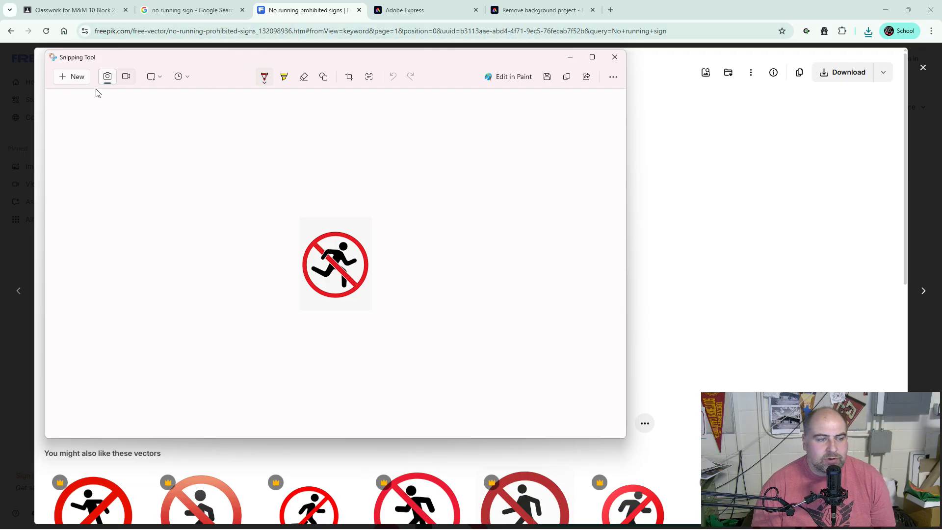
click(73, 77)
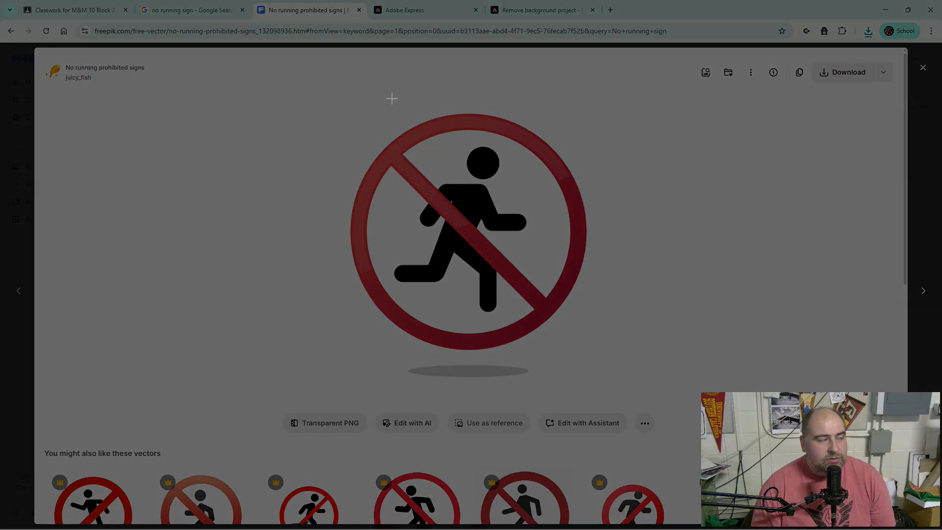
drag(318, 90, 614, 386)
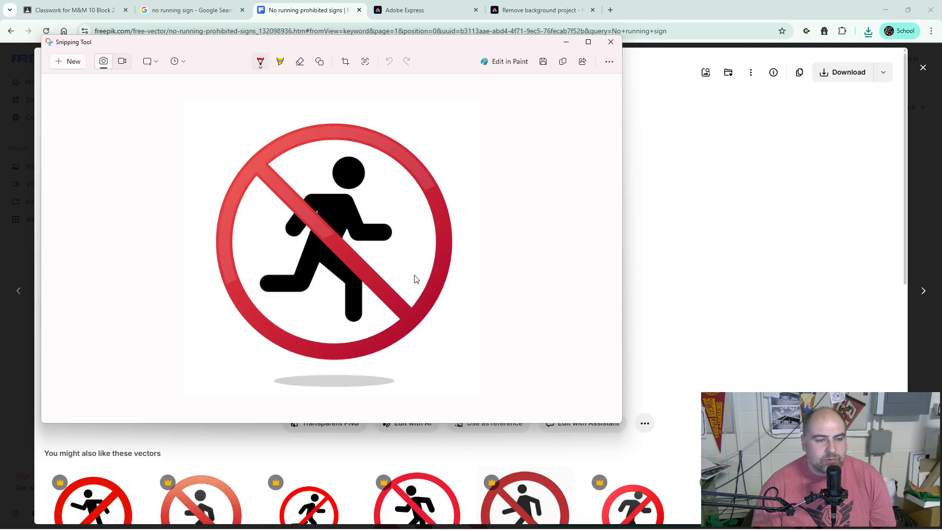
Save the snip as "no running.png" in the Marketing and Management Block 2 folder on the F: drive.
click(544, 61)
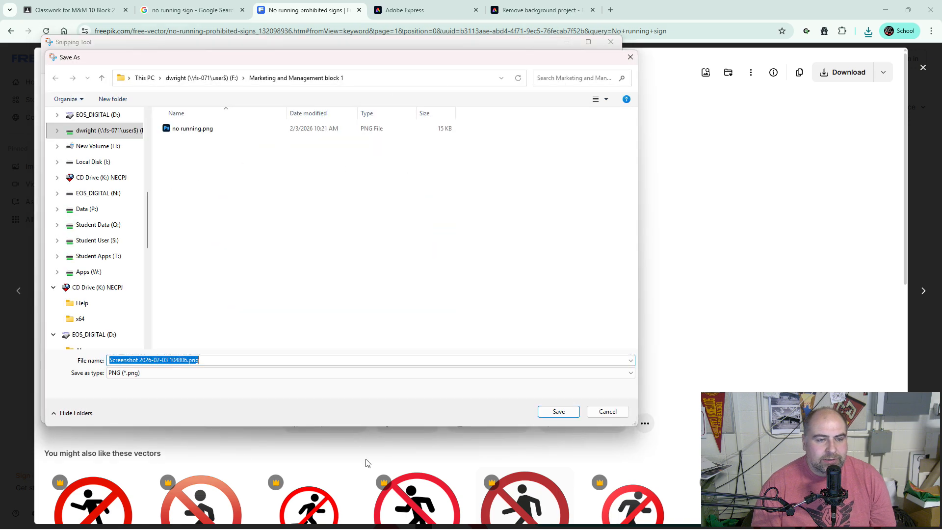
click(211, 77)
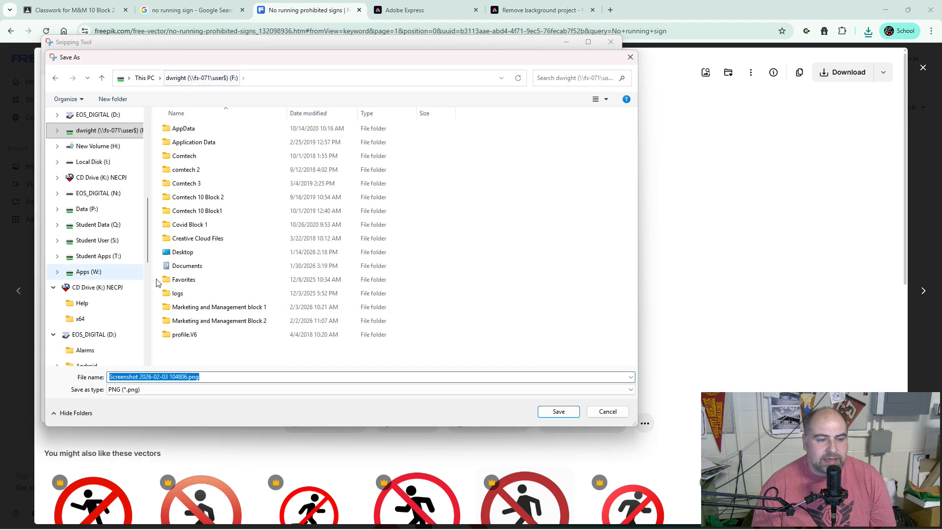
click(204, 321)
double_click(234, 325)
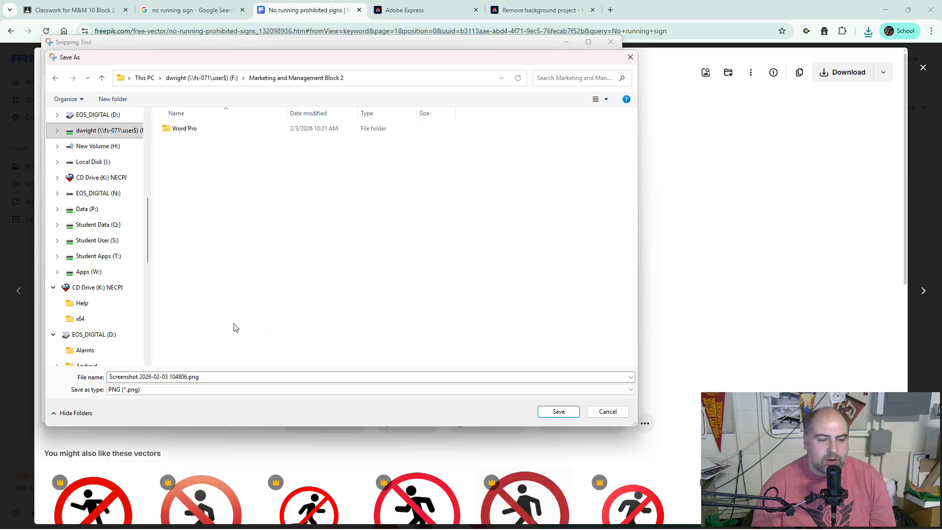
click(184, 377)
drag(186, 376, 103, 385)
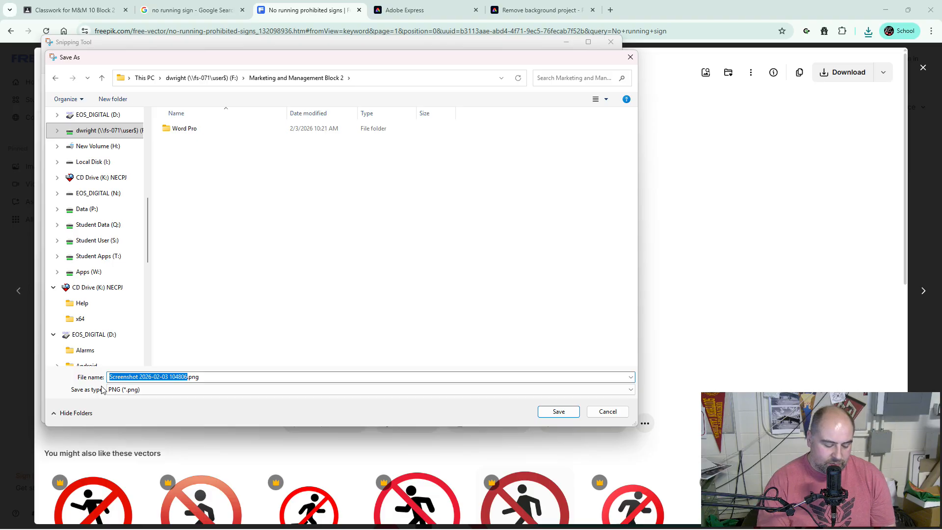
text(no running)
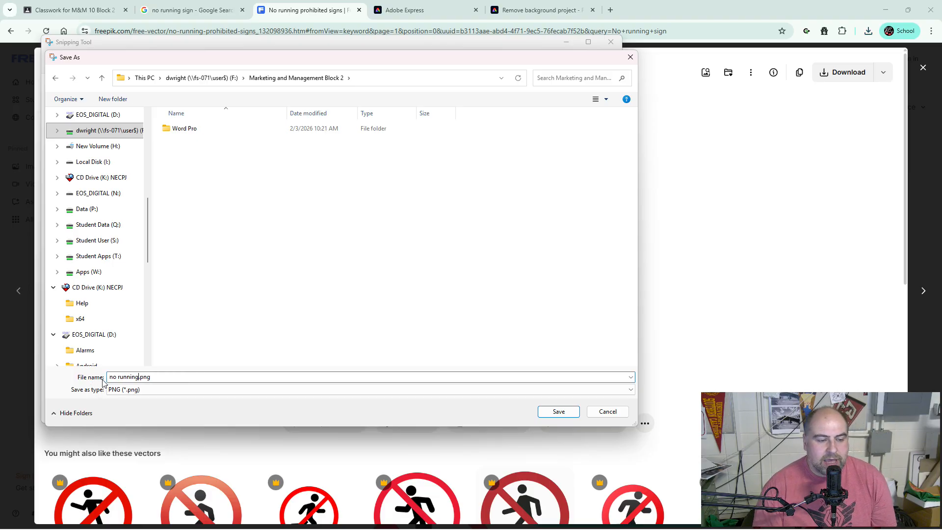
click(559, 412)
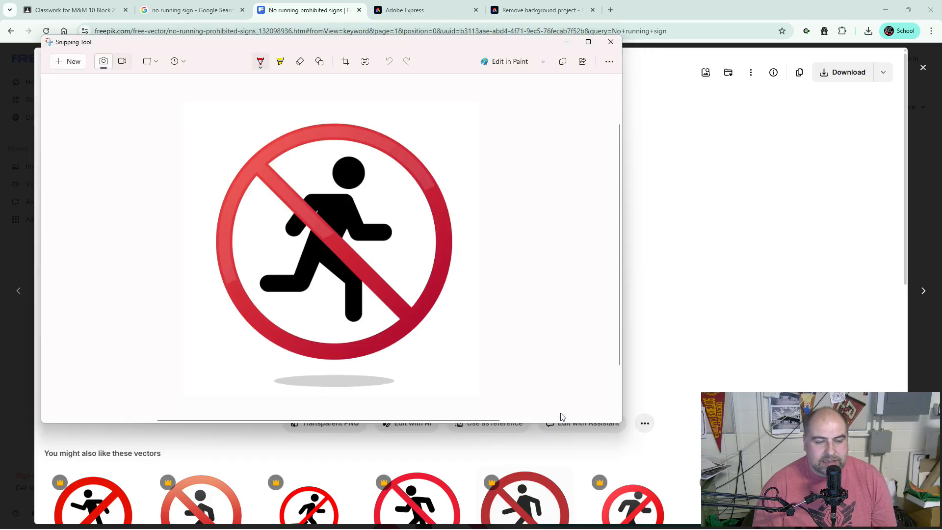
Switch to the Rules Poster document in Word and delete the existing no running picture below the title.
click(565, 41)
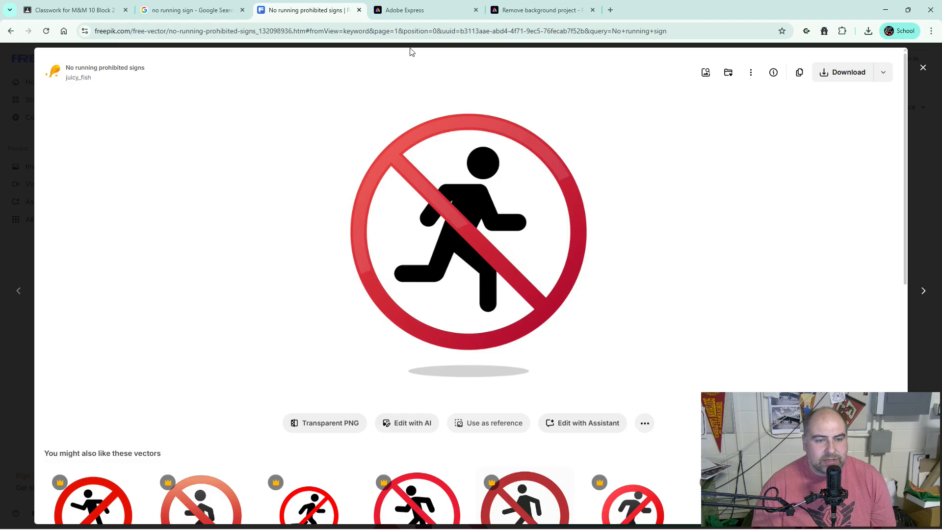
mouse_move(377, 528)
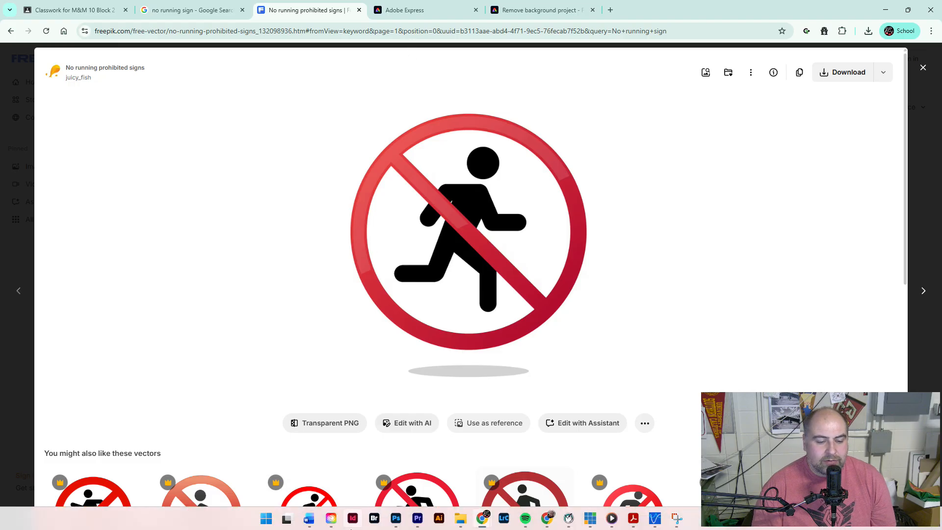
click(314, 518)
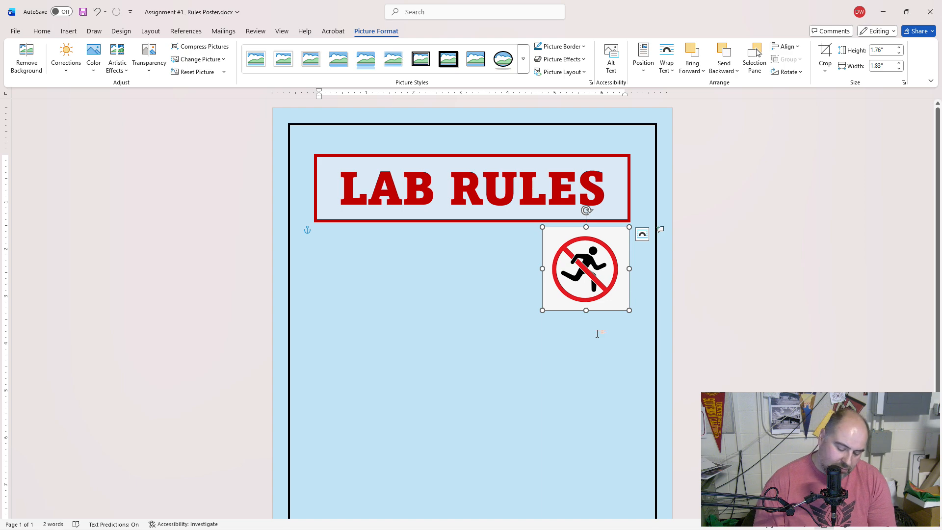
key(Delete)
Insert "no running.png" from the Marketing and Management Block 2 folder below the title and shrink it to about 3.39" by 3.4".
click(69, 33)
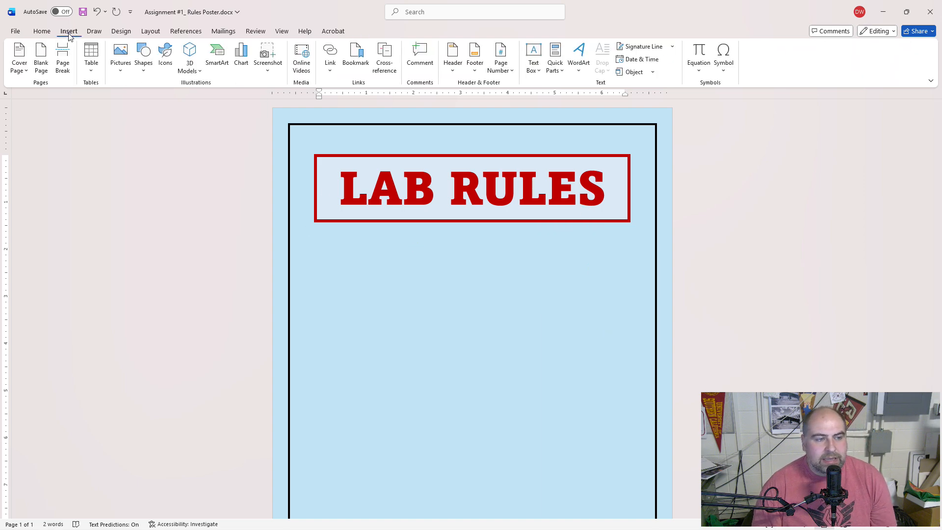
click(121, 58)
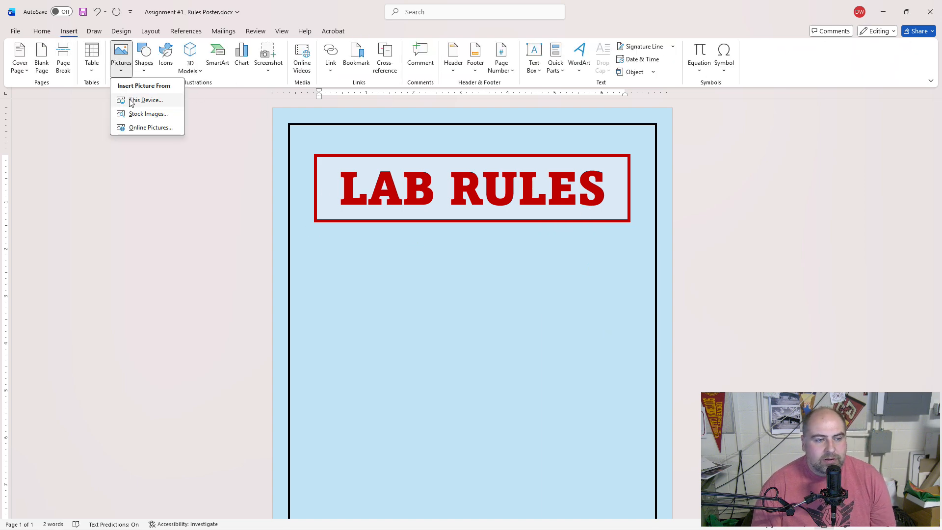
click(145, 101)
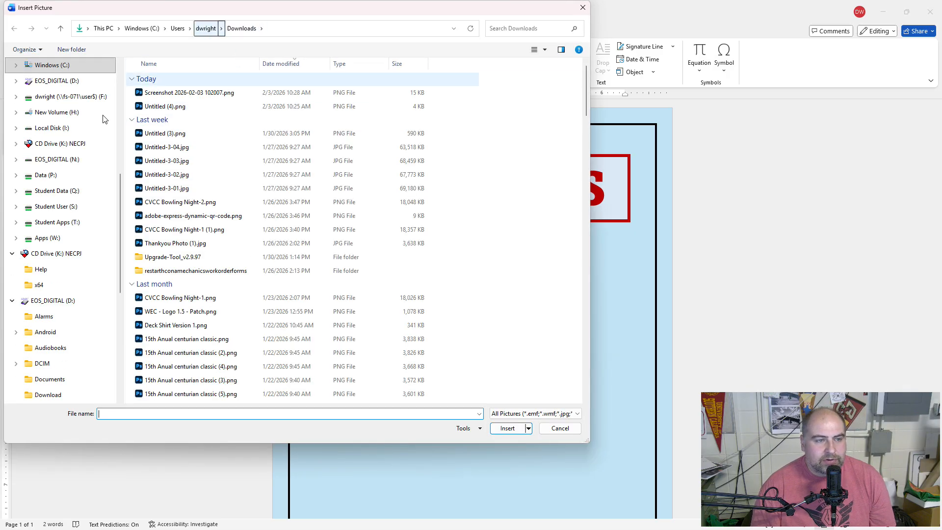
scroll(46, 294, up, 3)
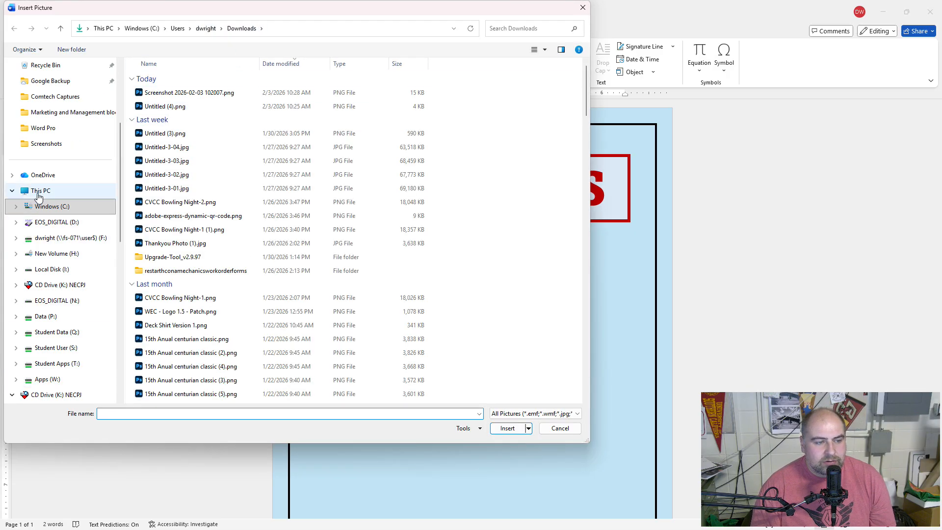
click(38, 194)
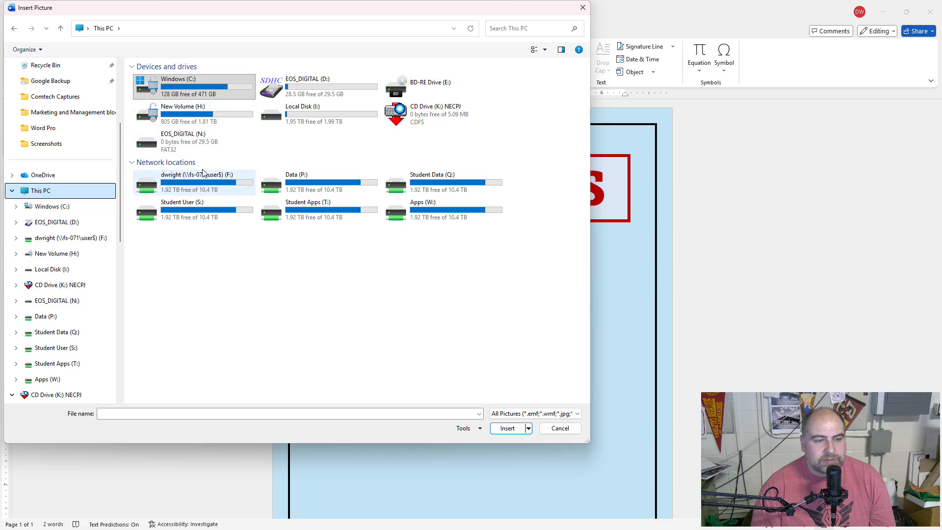
double_click(182, 187)
click(172, 276)
double_click(173, 276)
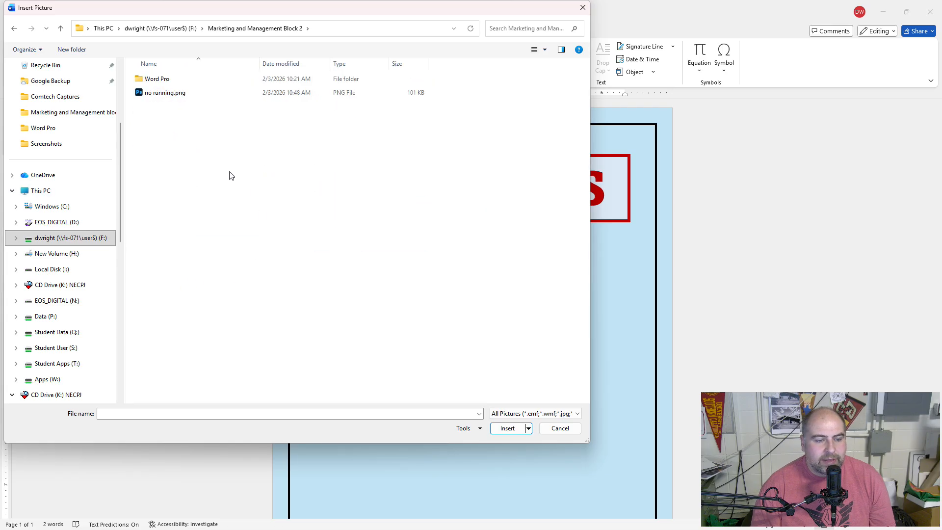
double_click(157, 93)
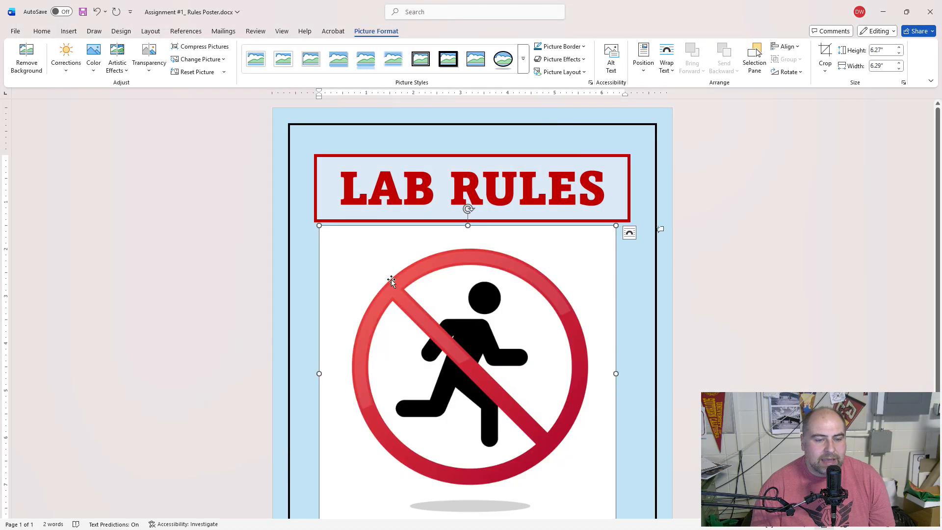
drag(319, 225, 461, 361)
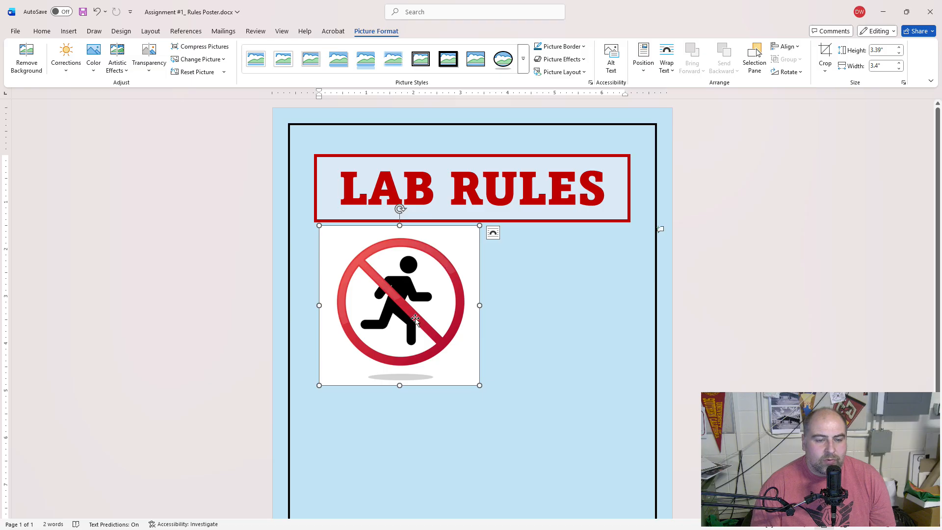
Shrink the no running picture to about 2.54" by 2.55" and set its text wrapping to In Front of Text.
drag(478, 386, 440, 345)
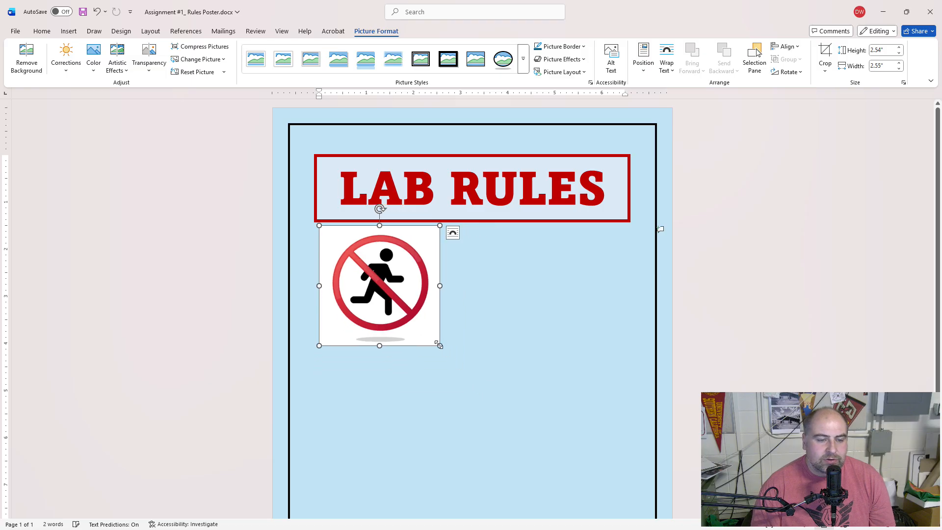
drag(377, 285, 408, 294)
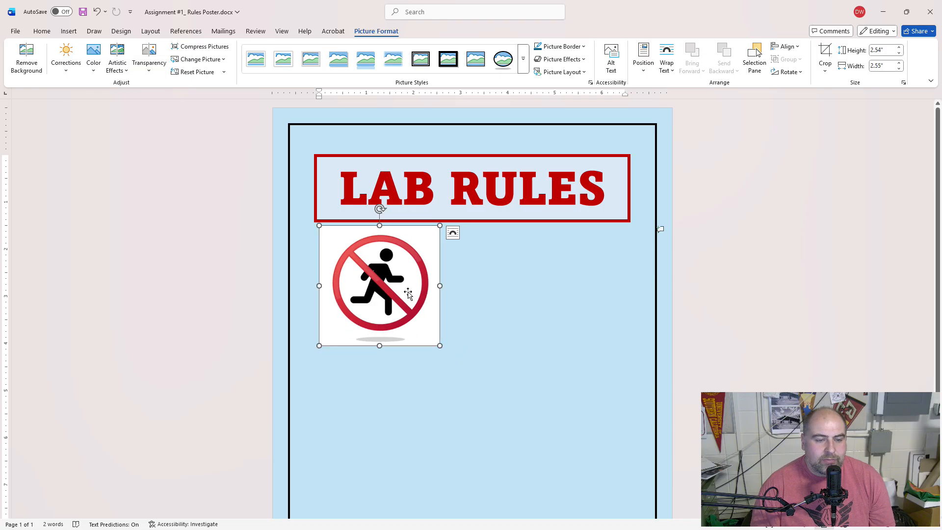
click(453, 232)
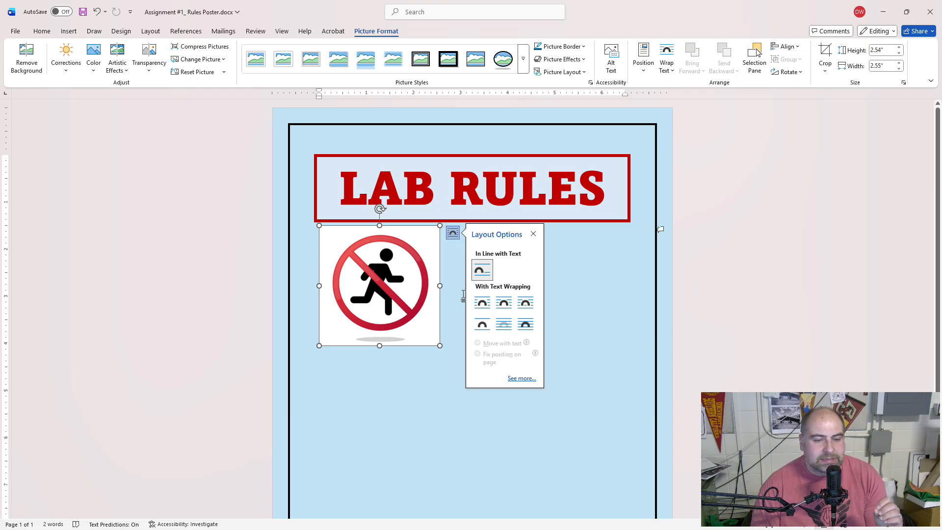
click(526, 326)
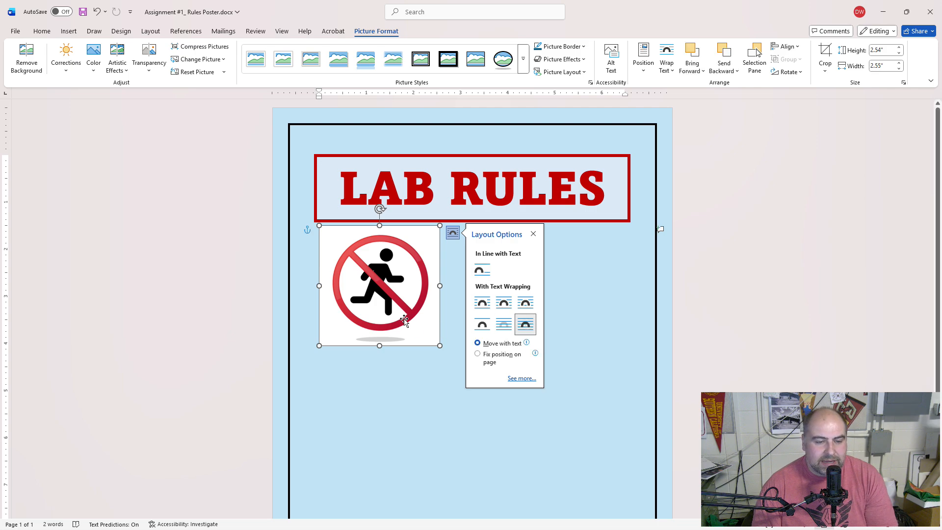
Move the picture directly below the middle of the title and change its text wrapping to Behind Text.
click(467, 403)
drag(427, 270, 491, 364)
drag(443, 386, 451, 287)
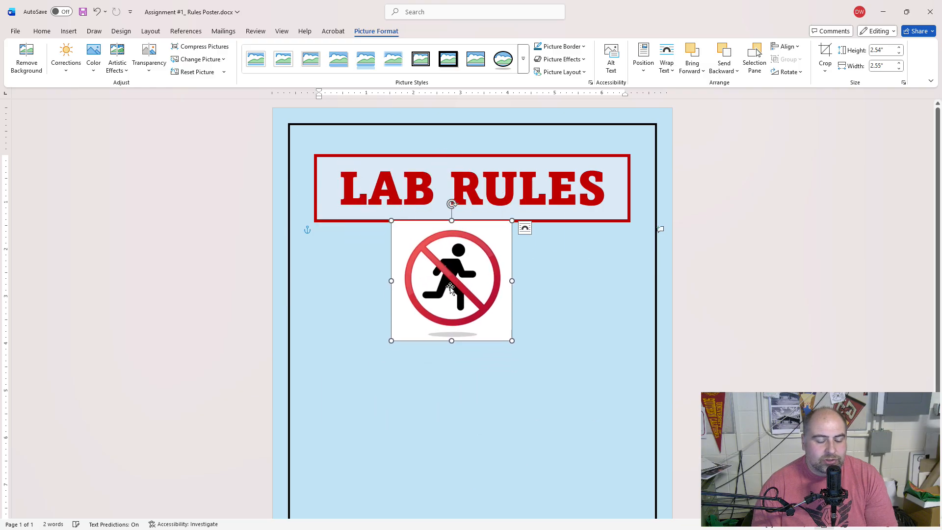
click(524, 228)
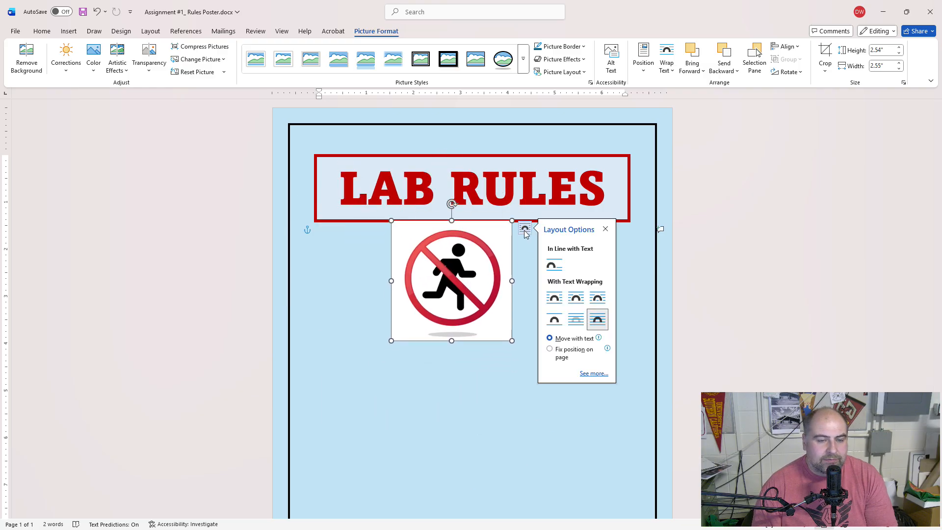
click(577, 320)
Place the picture below the left end of the title and shrink it to about 2.05" by 2.06".
drag(467, 303, 388, 329)
drag(434, 358, 413, 333)
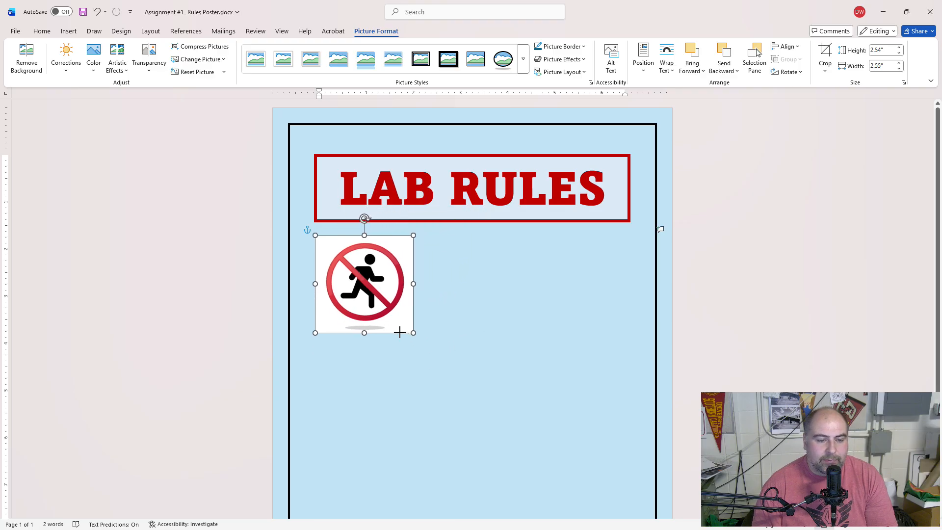
mouse_move(358, 272)
mouse_down()
mouse_move(374, 262)
mouse_move(358, 276)
mouse_up()
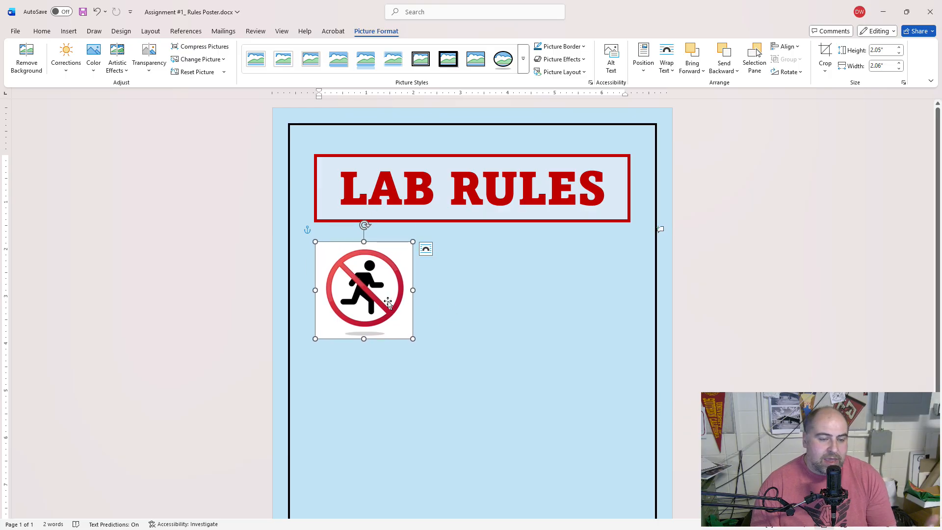
click(389, 365)
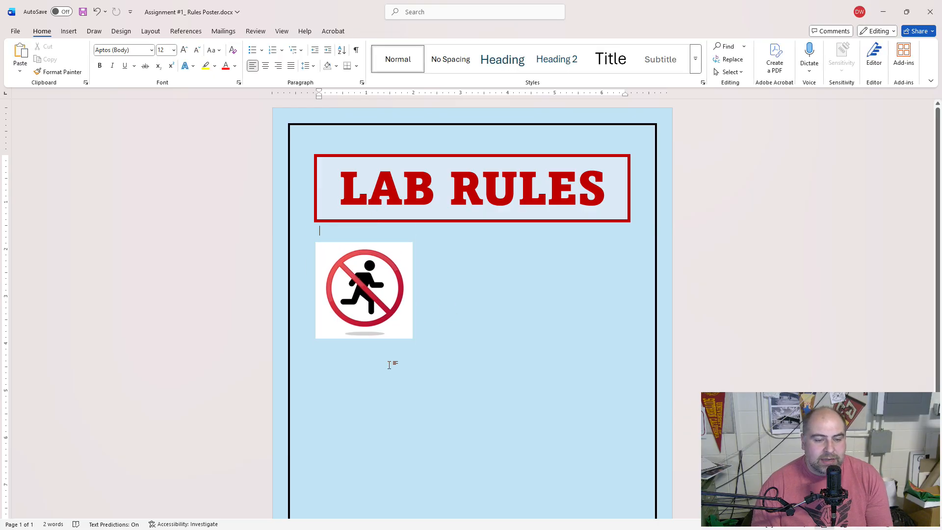
click(365, 297)
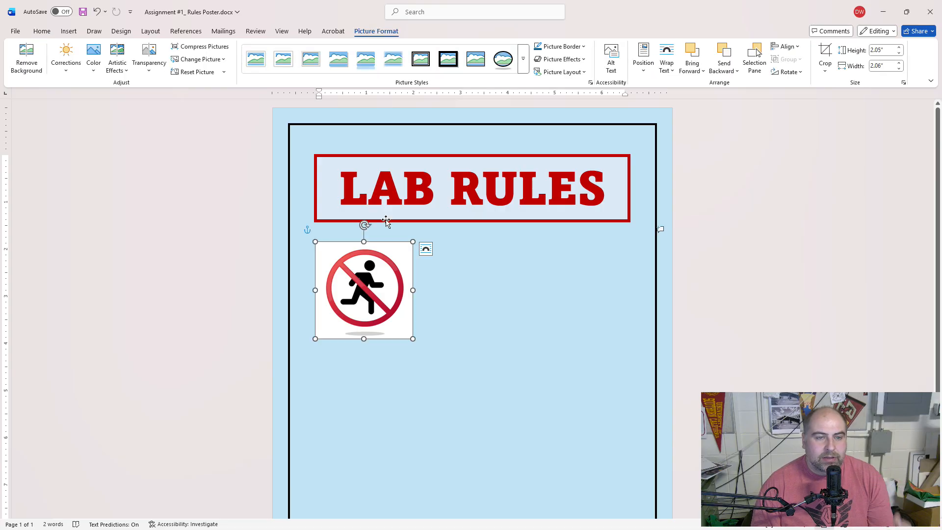
Switch to Adobe Express in the browser and upload "Screenshot 2026-02-03 104759.png" from the Screenshots folder.
click(883, 12)
click(422, 12)
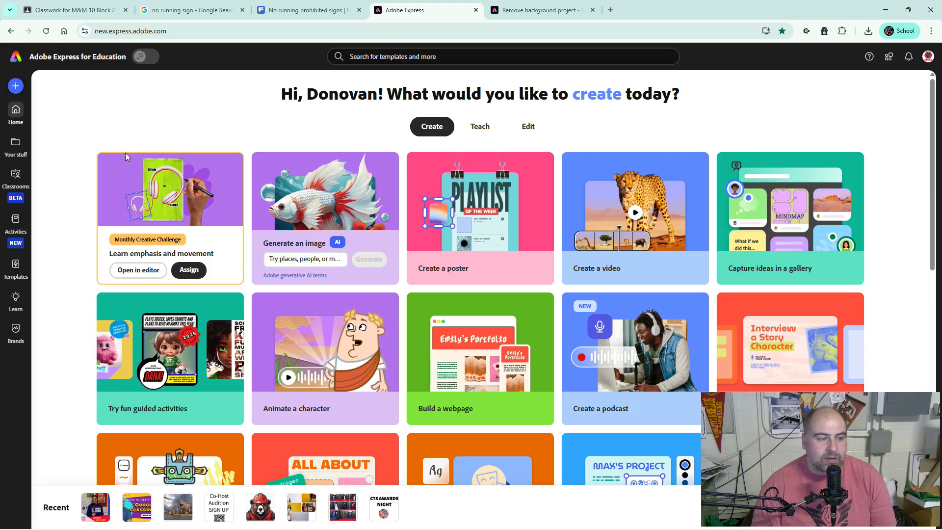
click(16, 86)
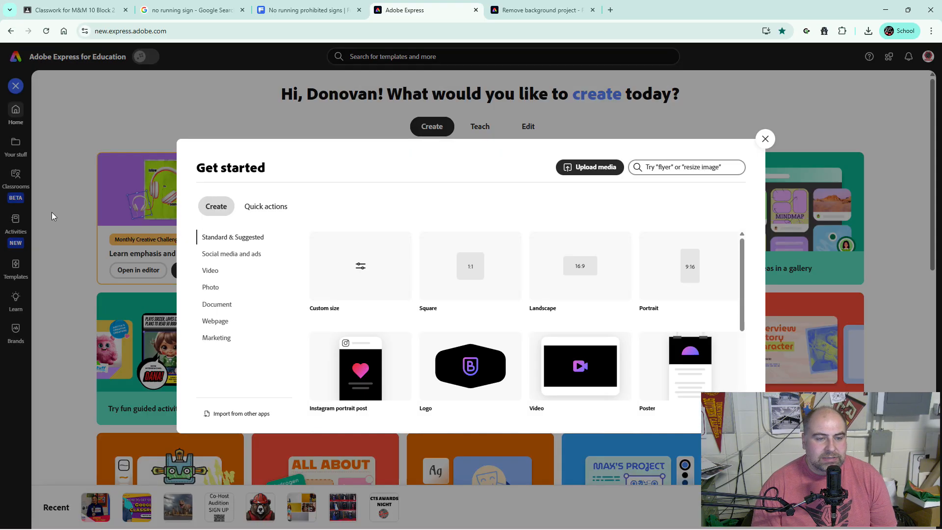
click(592, 174)
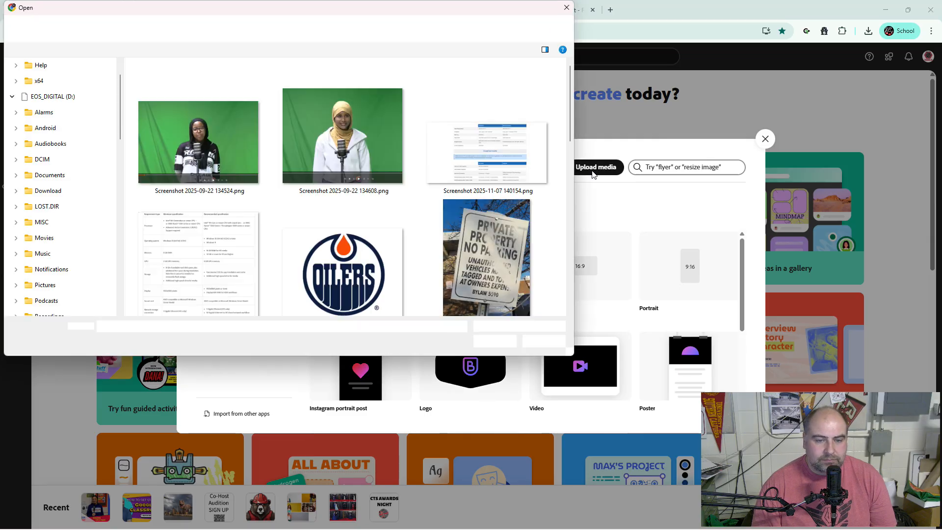
scroll(432, 250, down, 10)
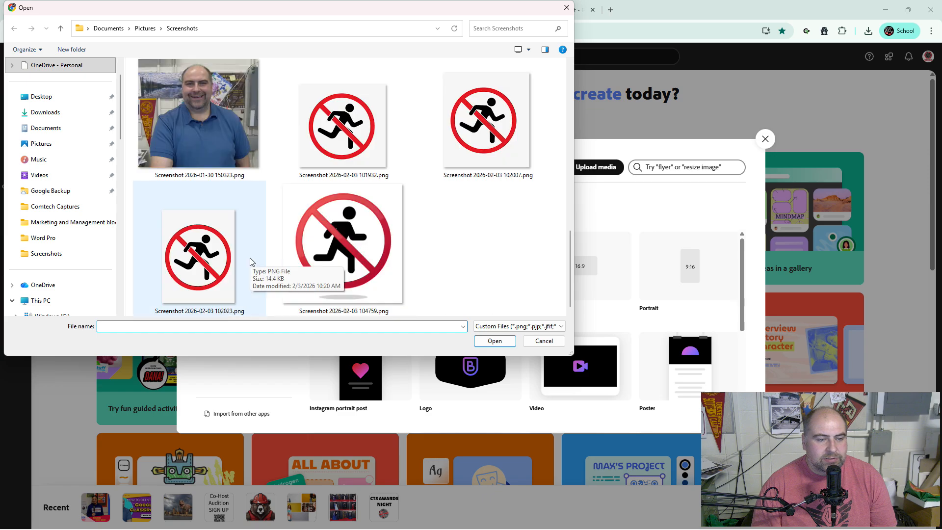
click(354, 244)
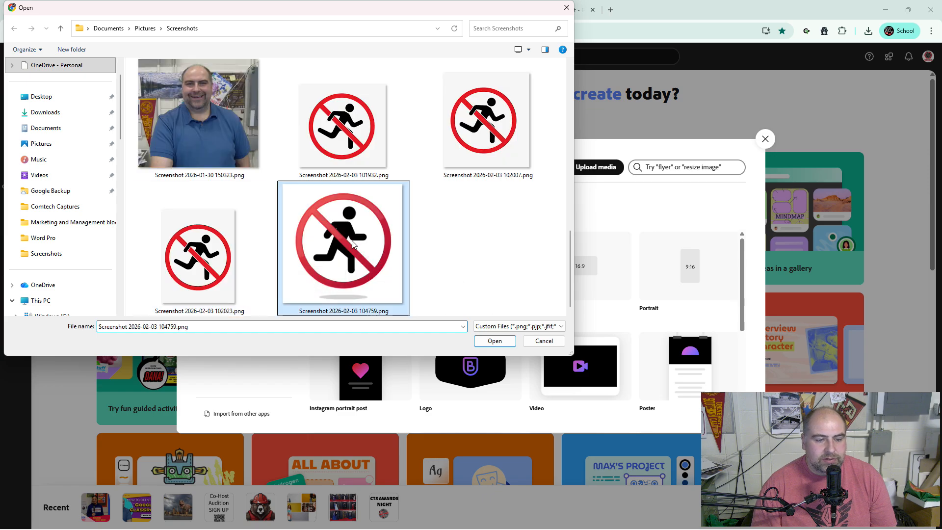
click(500, 346)
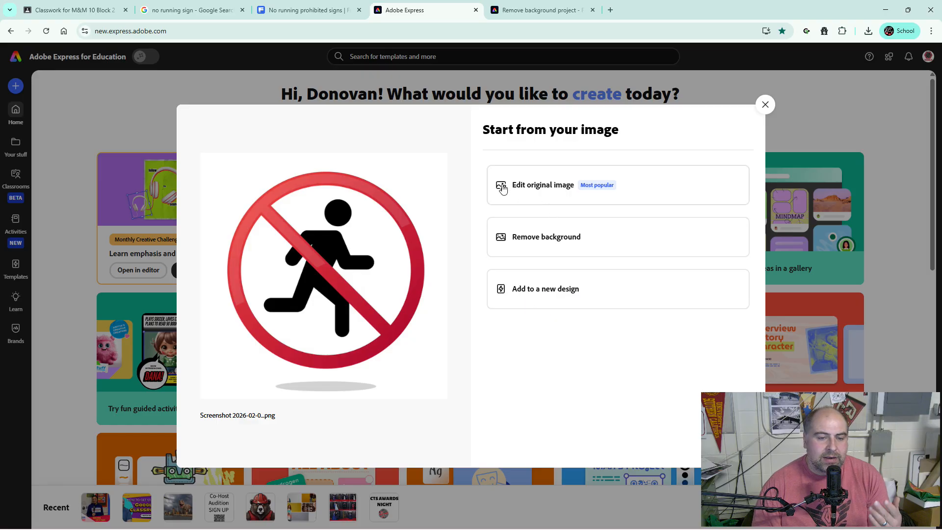
Remove the background from the uploaded no running sign, download the result and close the background removal window.
click(538, 242)
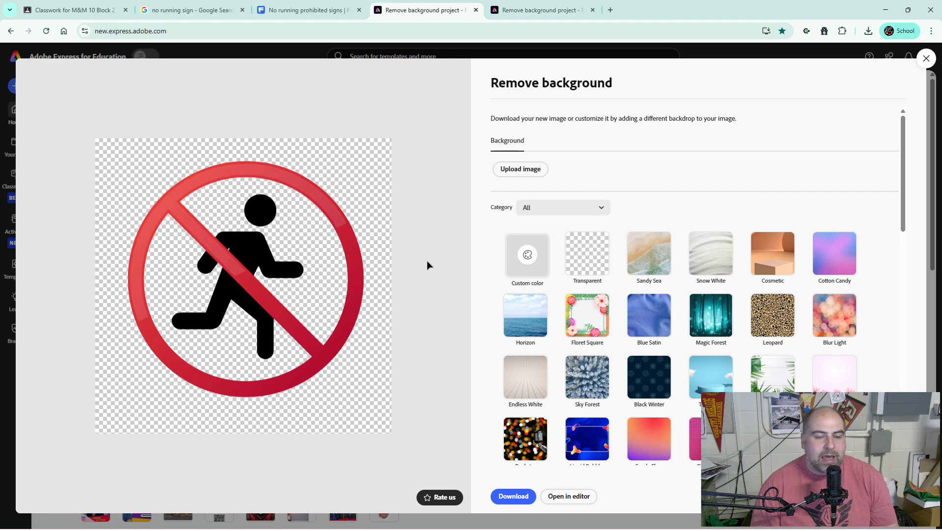
click(516, 497)
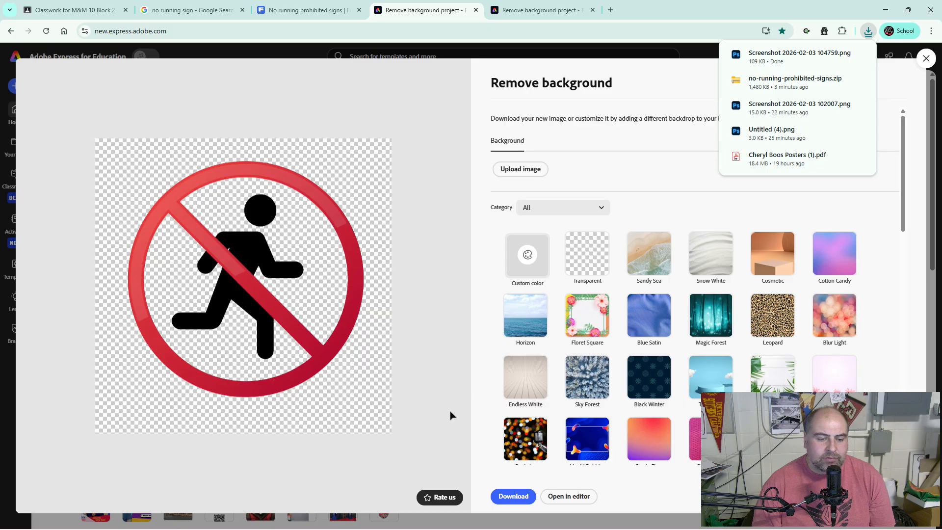
click(926, 58)
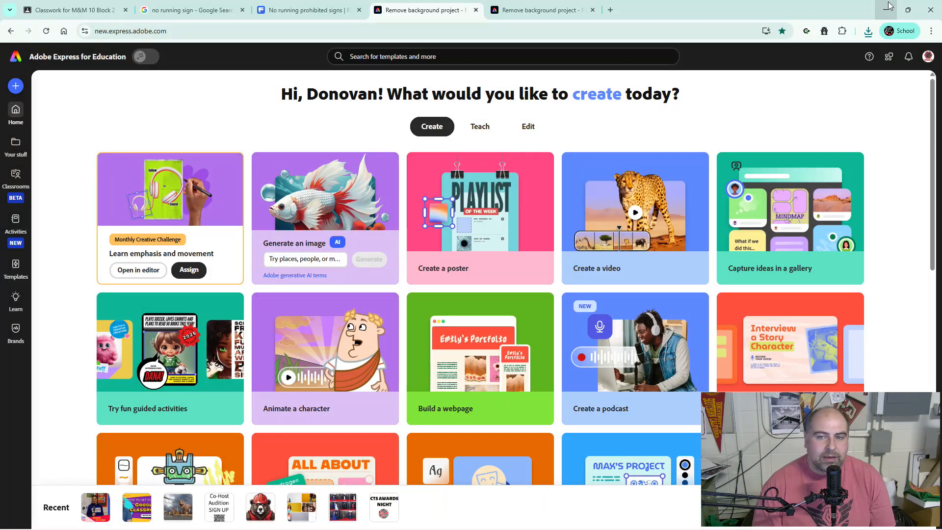
Switch to File Explorer and rename the downloaded "Screenshot 2026-02-03 104759.png" in Downloads as "no running no bg.png".
click(889, 10)
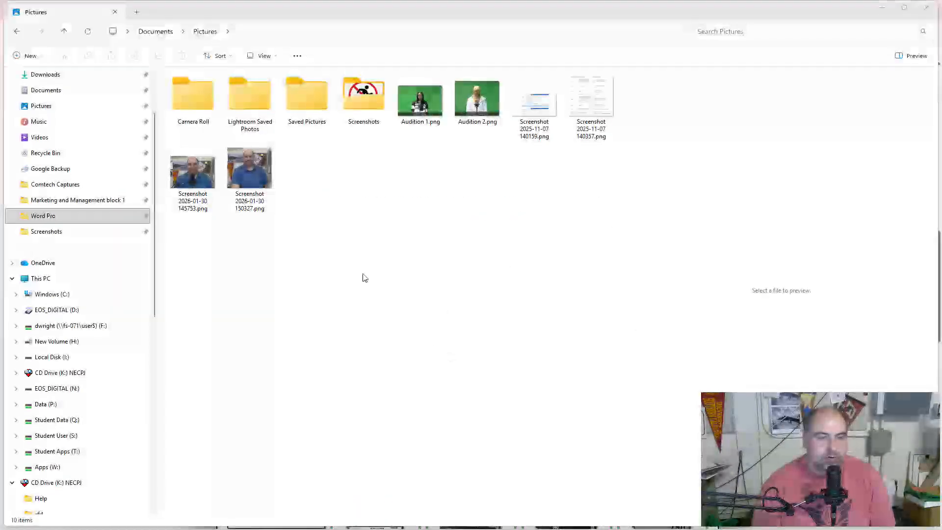
scroll(77, 154, up, 2)
click(41, 158)
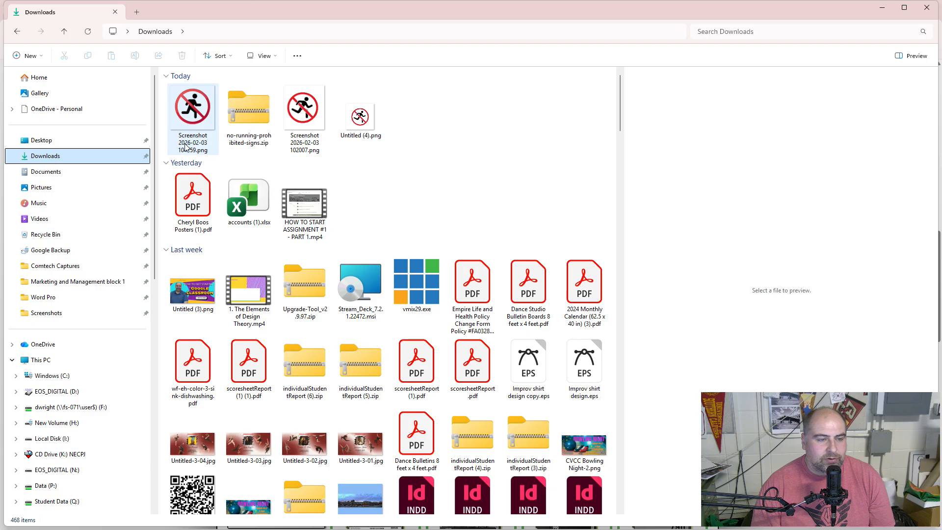
click(193, 139)
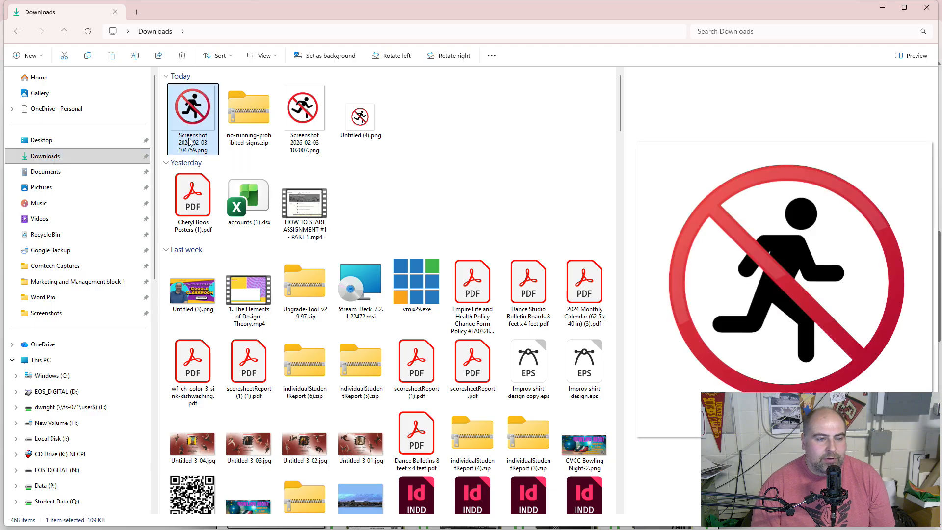
click(189, 142)
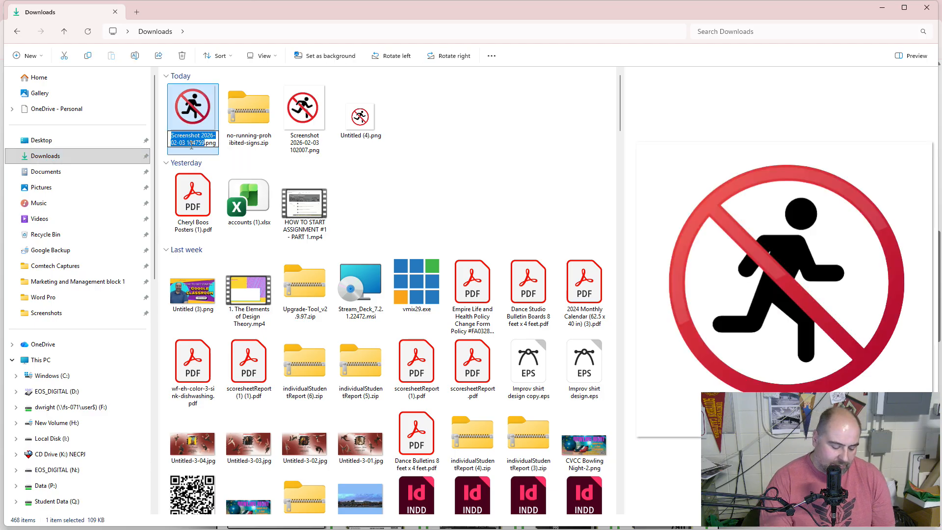
text(no running )
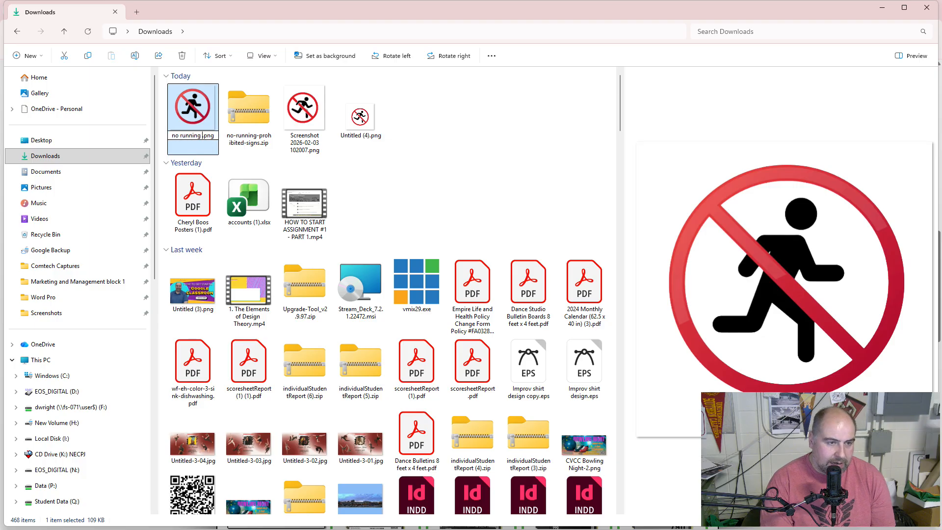
text(no bac)
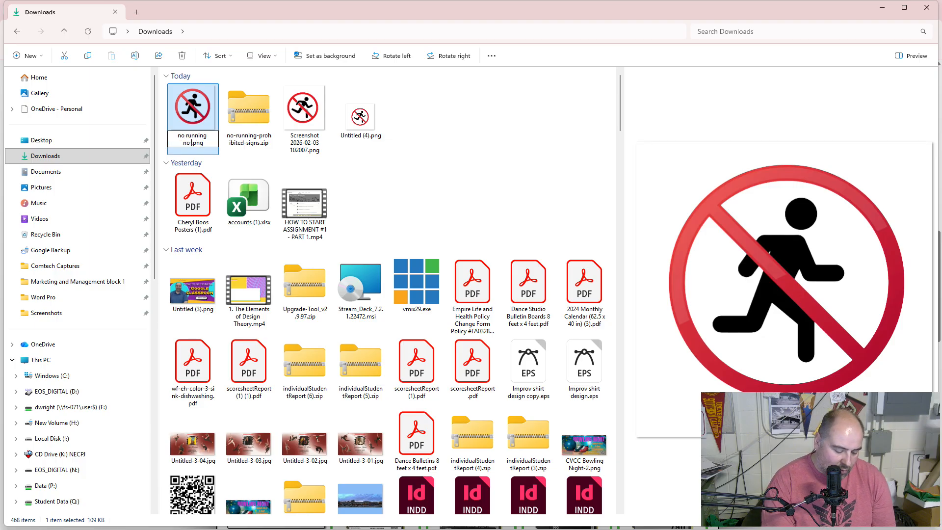
key(BackSpace)
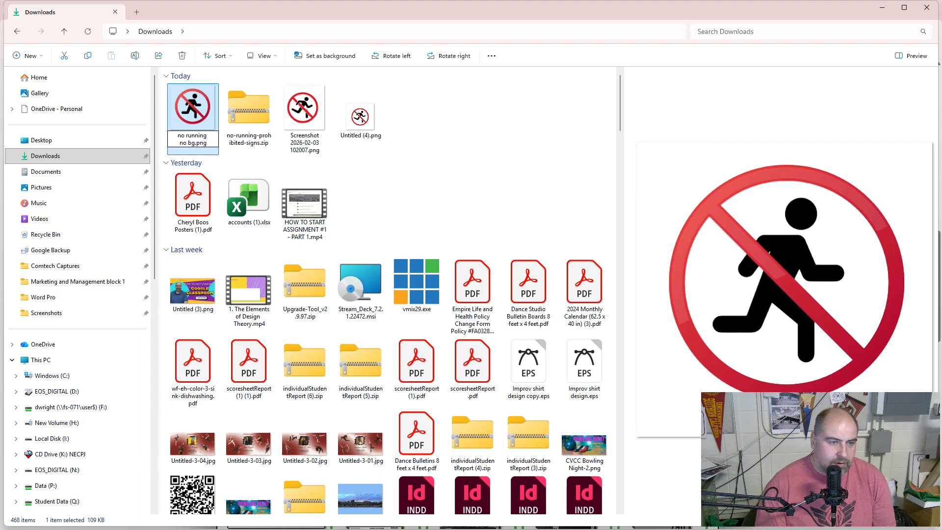
key(Return)
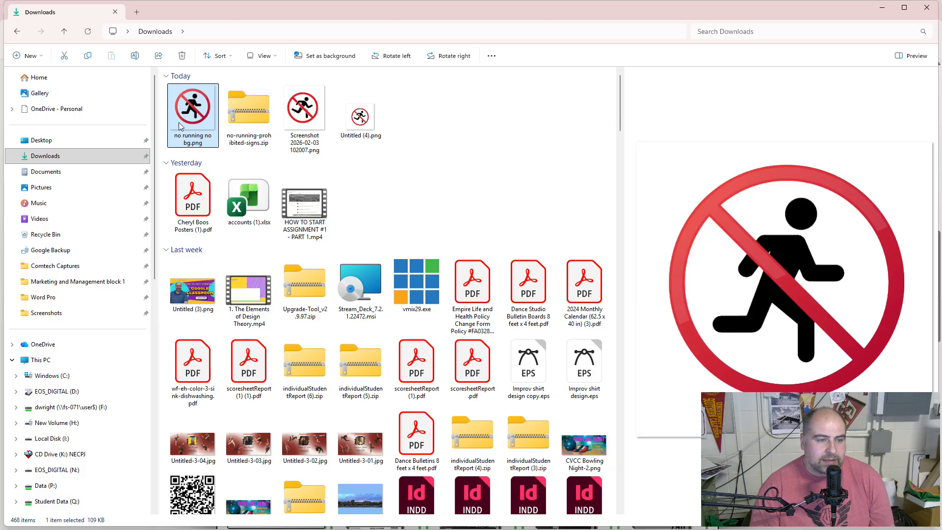
Move "no running no bg.png" from Downloads into the Marketing and Management Block 2 folder on the F: drive.
key(ctrl+x)
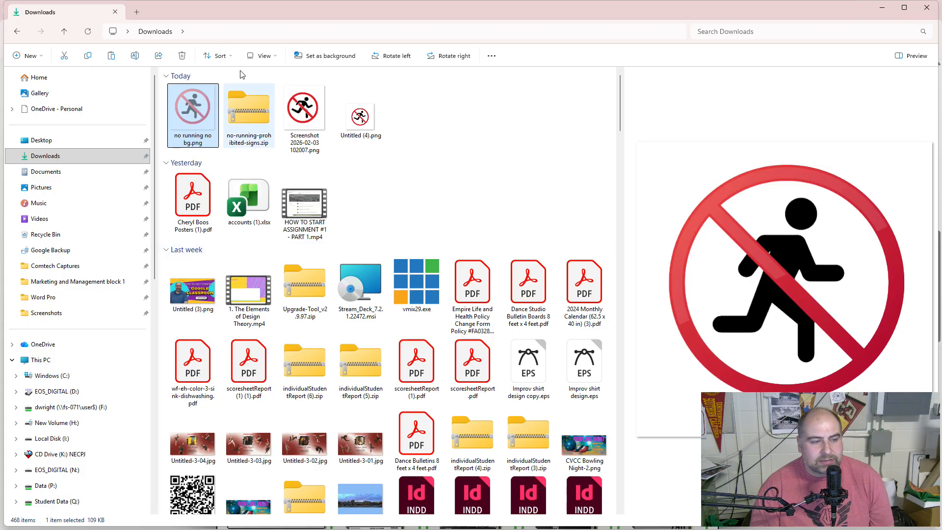
click(61, 363)
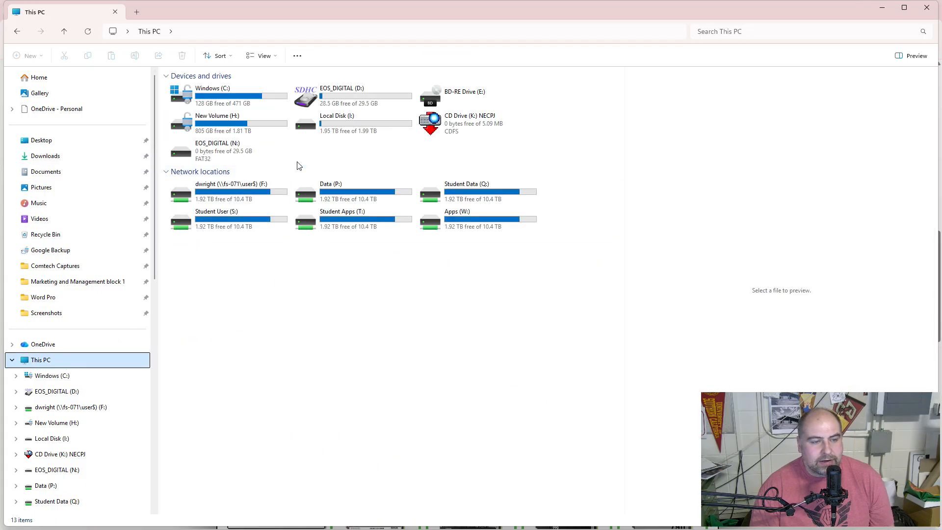
double_click(244, 189)
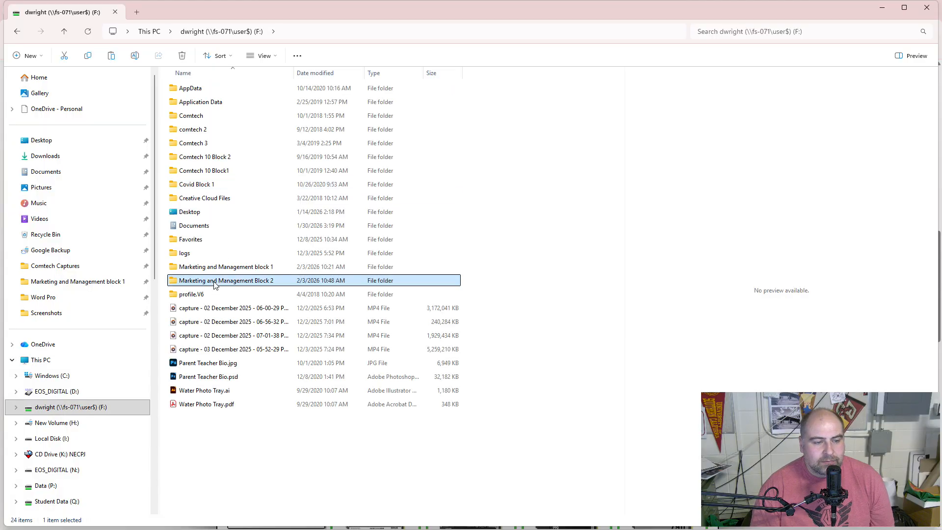
double_click(215, 281)
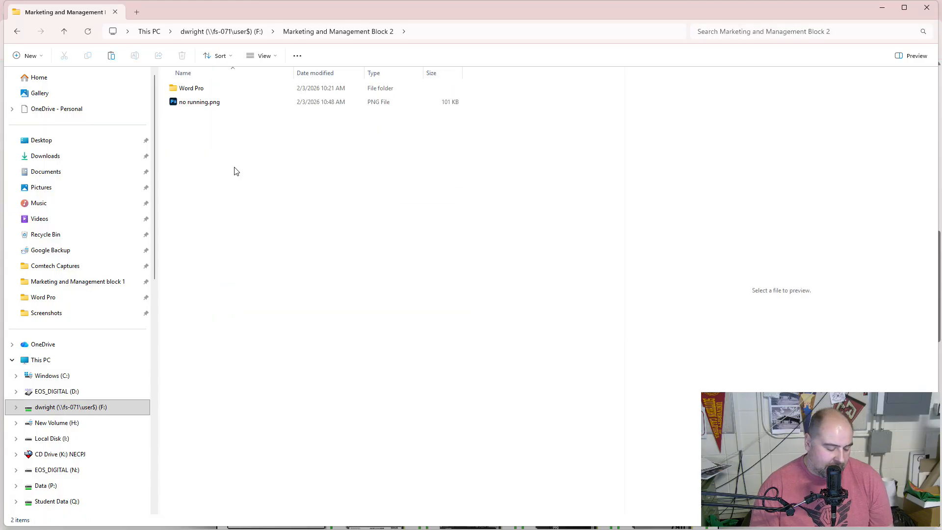
key(ctrl+v)
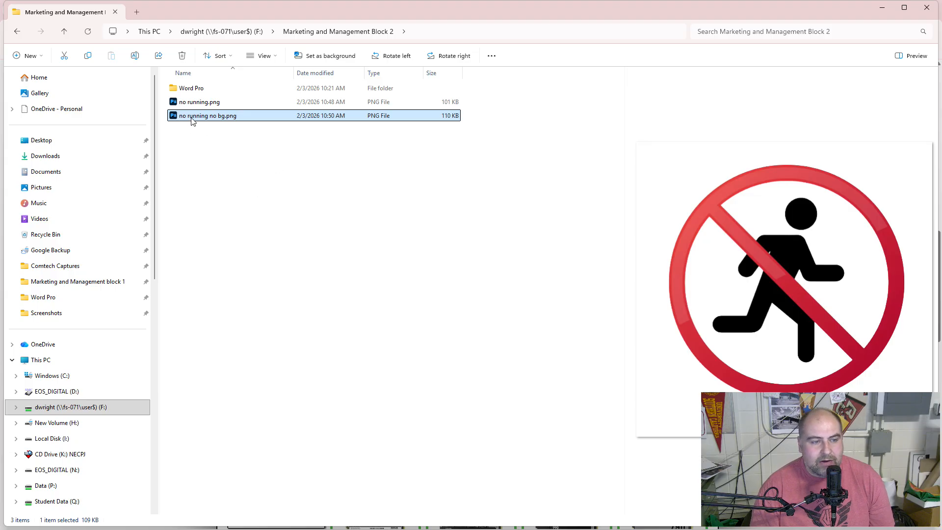
Switch to the Lab Rules poster in Word and insert the picture "no running no bg.png" from the Marketing and Management Block 2 folder.
mouse_move(617, 512)
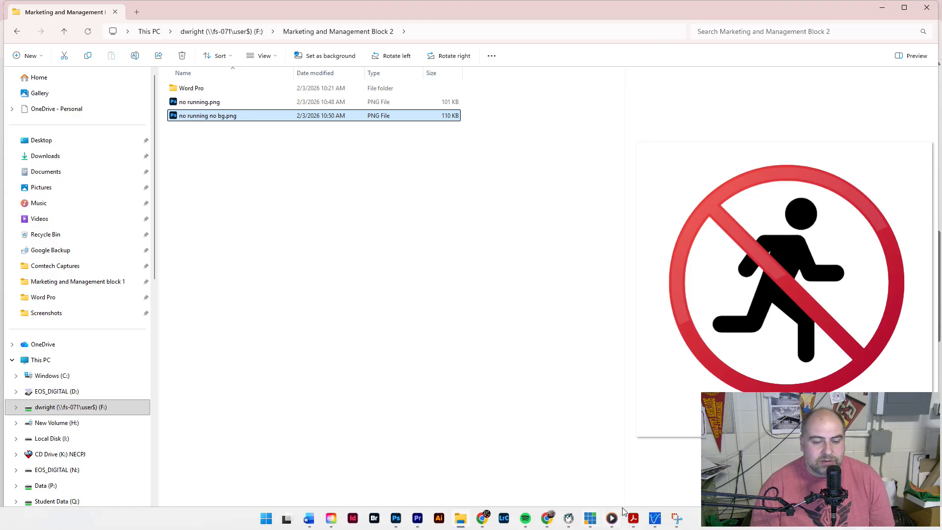
click(309, 520)
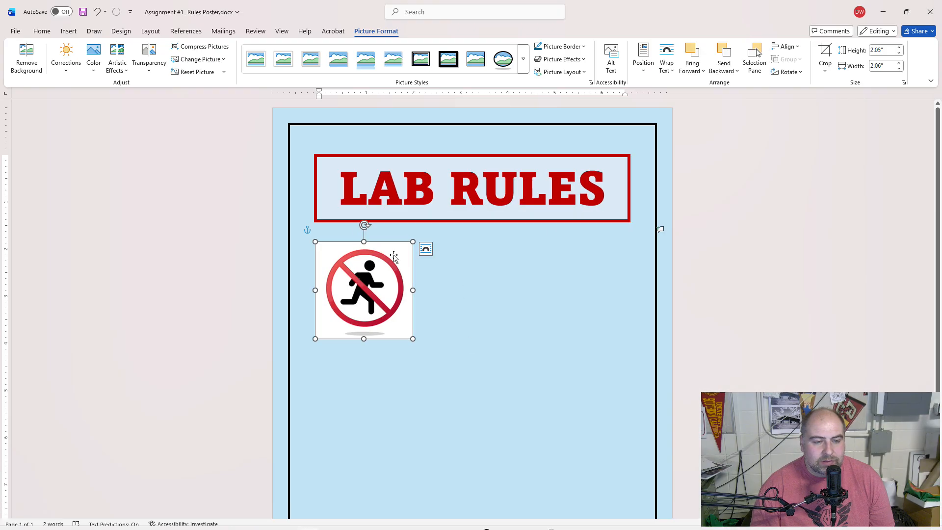
click(15, 31)
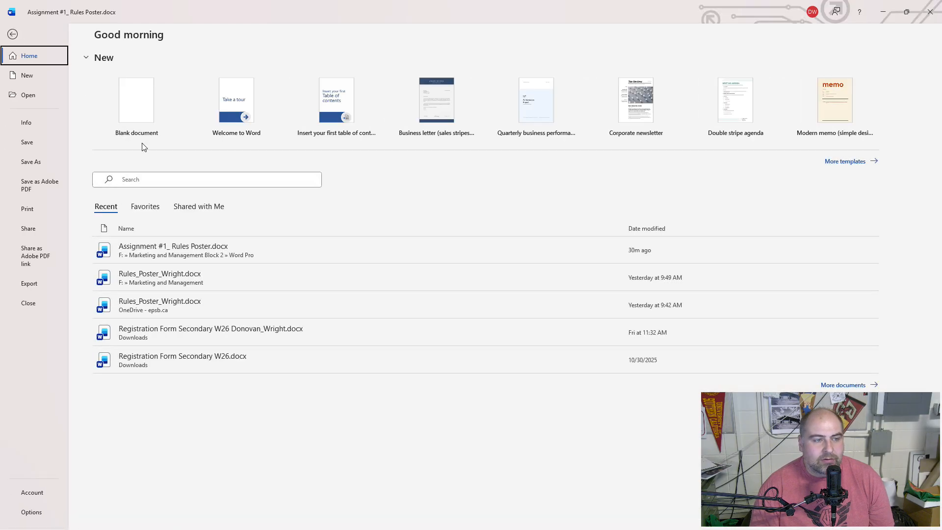
click(13, 34)
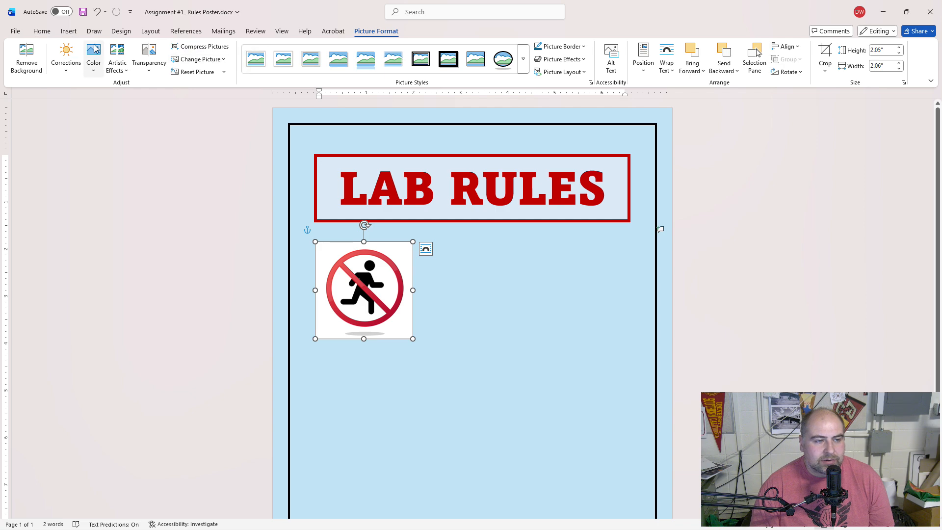
click(69, 31)
click(120, 60)
click(130, 101)
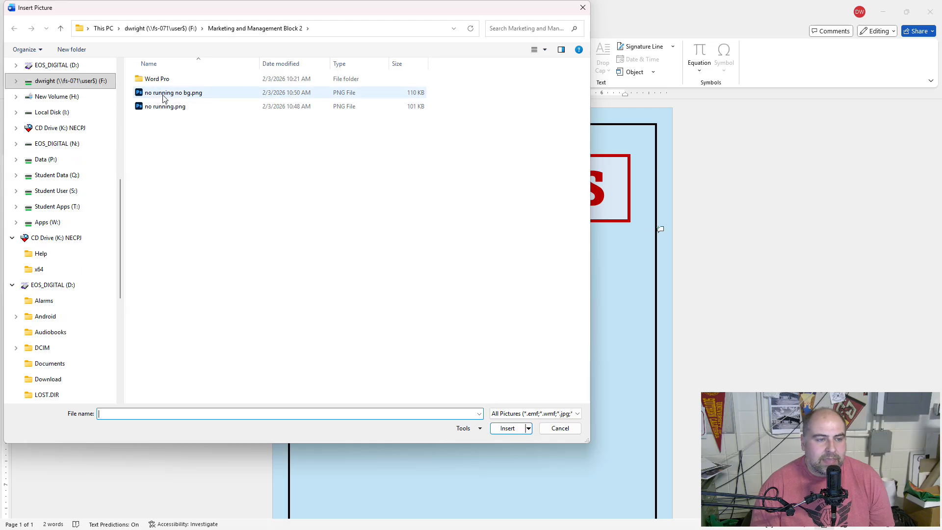
double_click(164, 93)
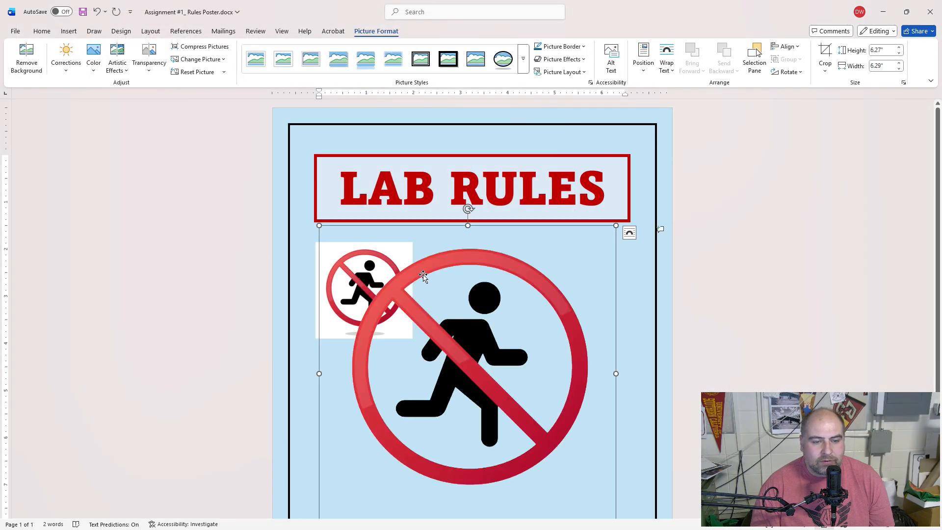
Set the new sign's wrapping to In Front of Text, shrink it to about 1.54" by 1.55" and place it beside the white-background sign.
drag(319, 226, 457, 363)
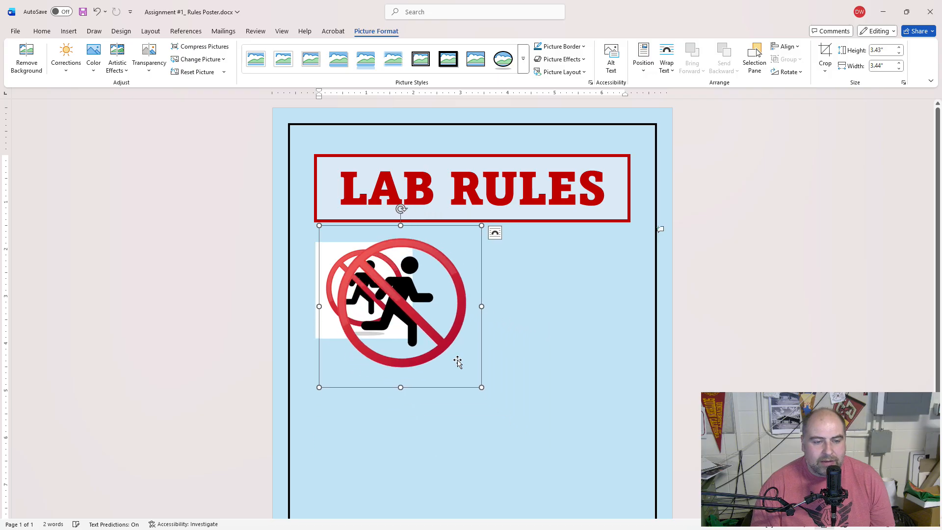
click(494, 232)
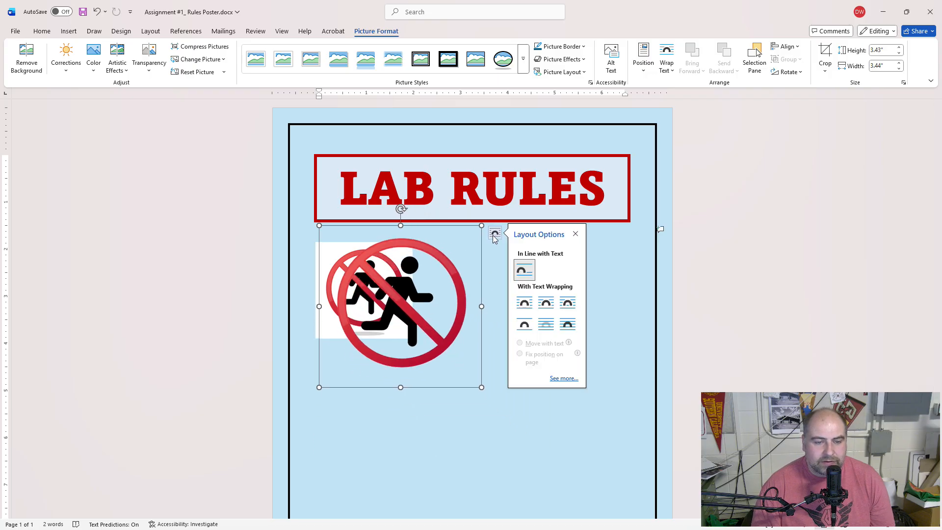
click(568, 324)
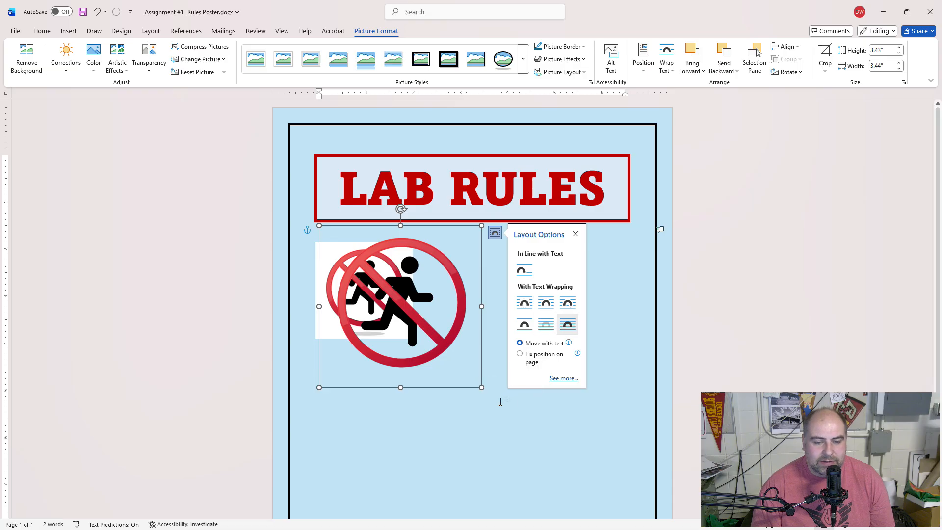
drag(482, 387, 426, 335)
drag(394, 292, 564, 308)
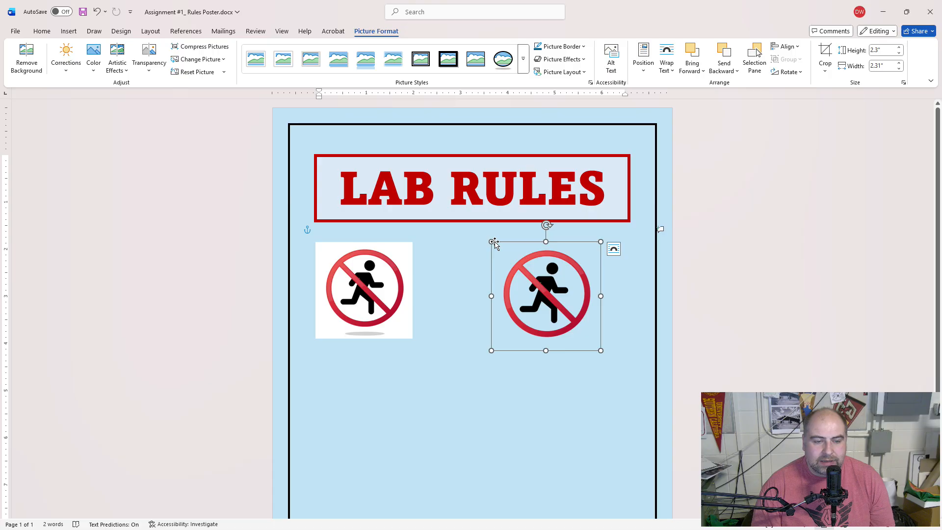
drag(491, 242, 461, 273)
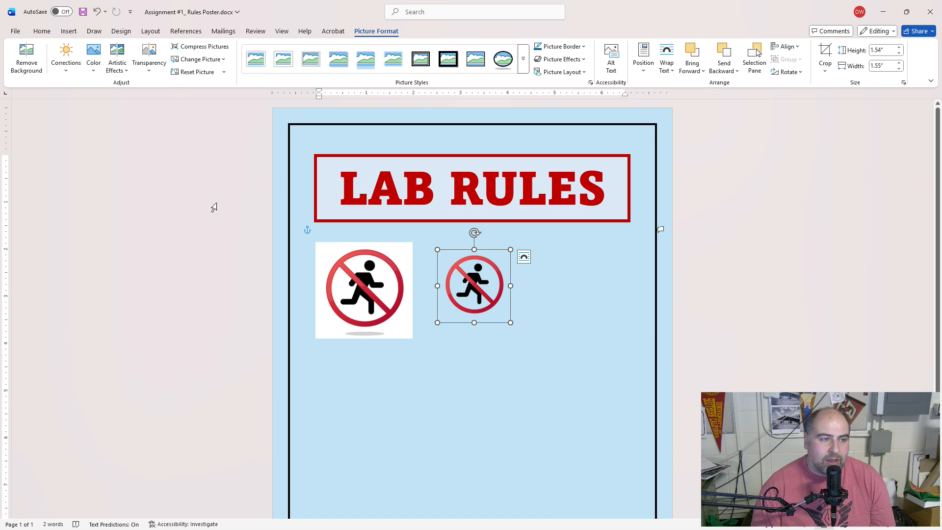
Minimise Word, File Explorer and the hard drive shop window, and switch to the Google Classroom classwork page in the browser.
click(884, 11)
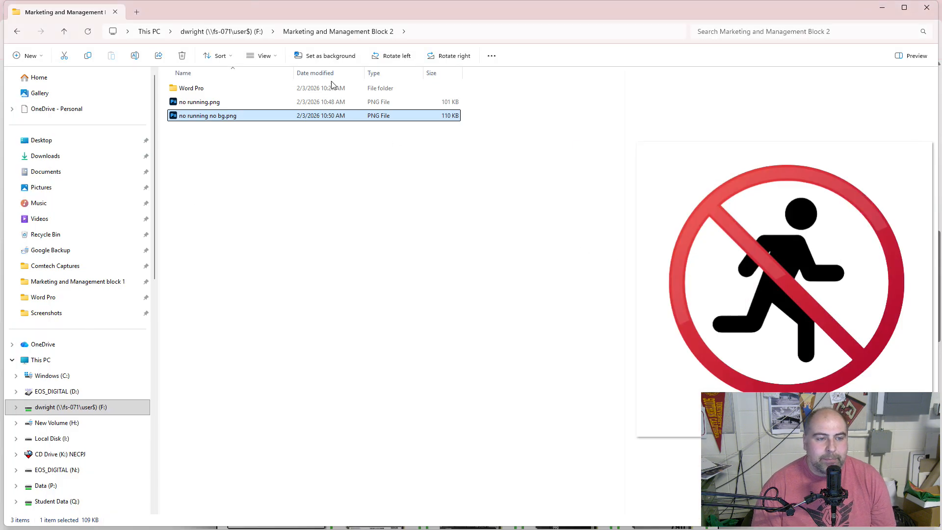
click(891, 9)
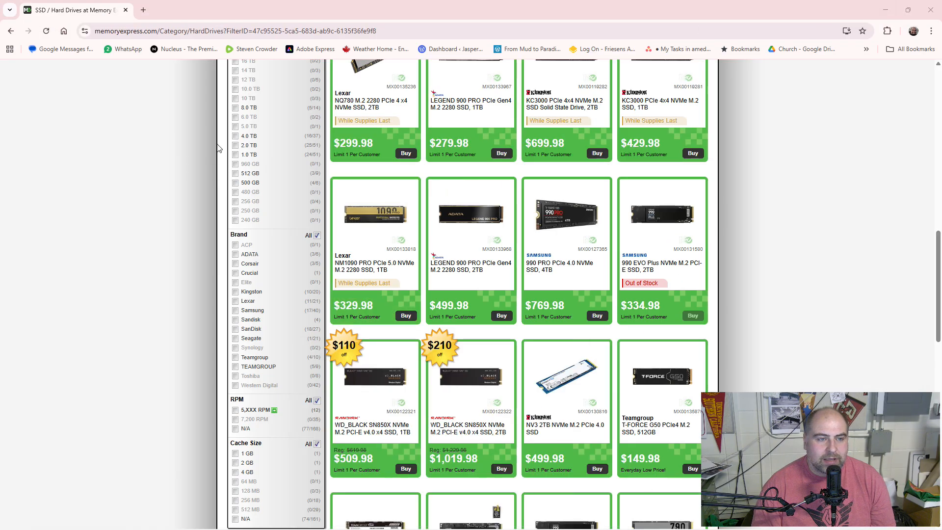
click(885, 10)
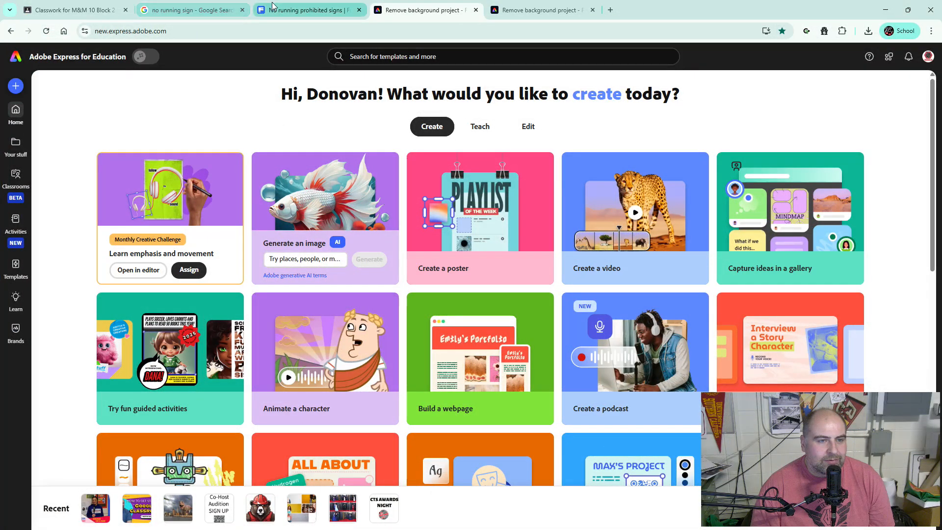
click(80, 15)
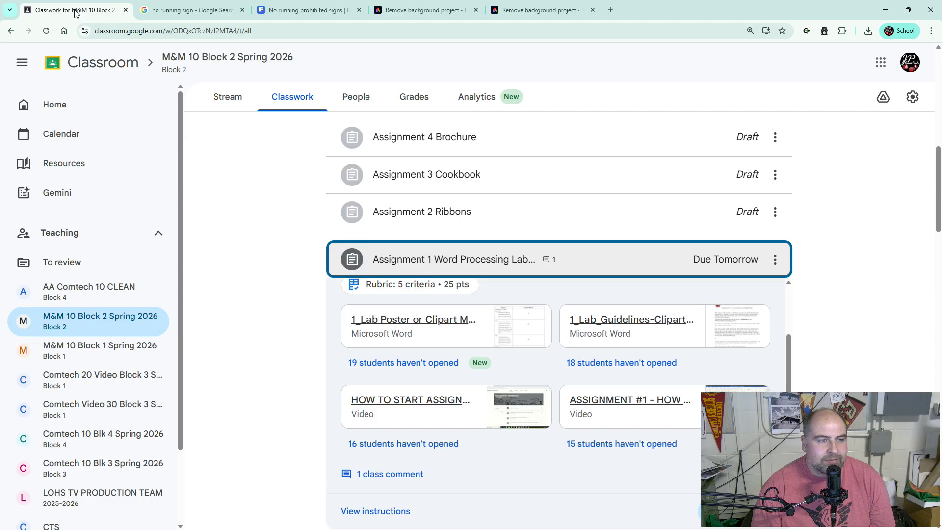
Open 2_MSWord_Ribbons.doc from Assignment 2 Ribbons, read the reference card instructions to the end and close the preview.
click(385, 214)
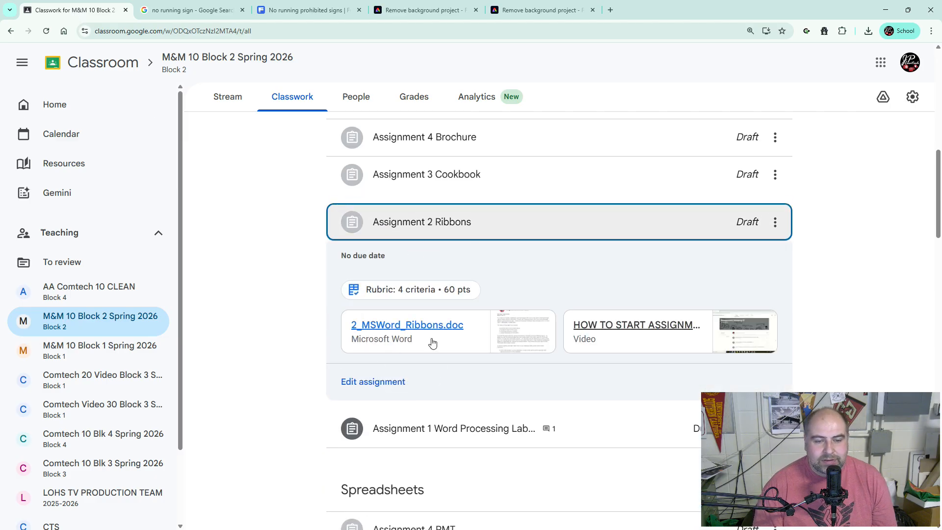
click(427, 328)
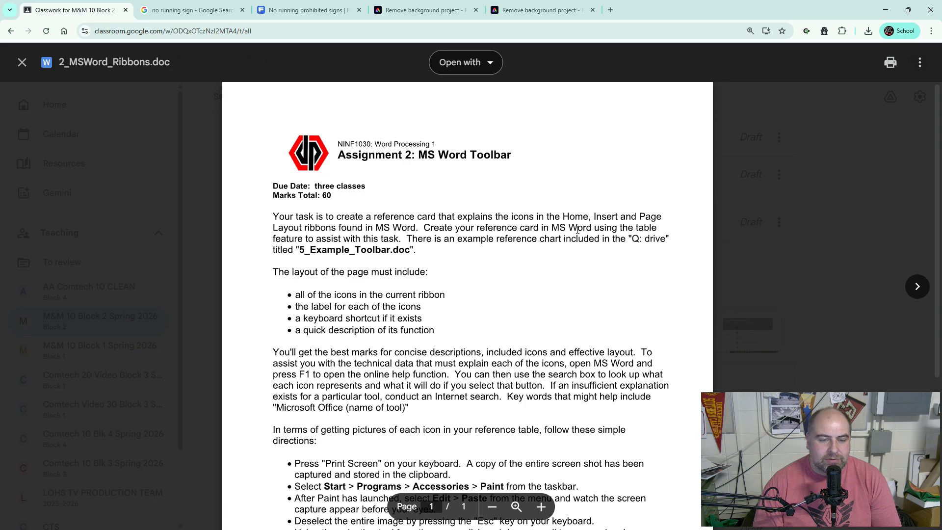
scroll(385, 299, down, 1)
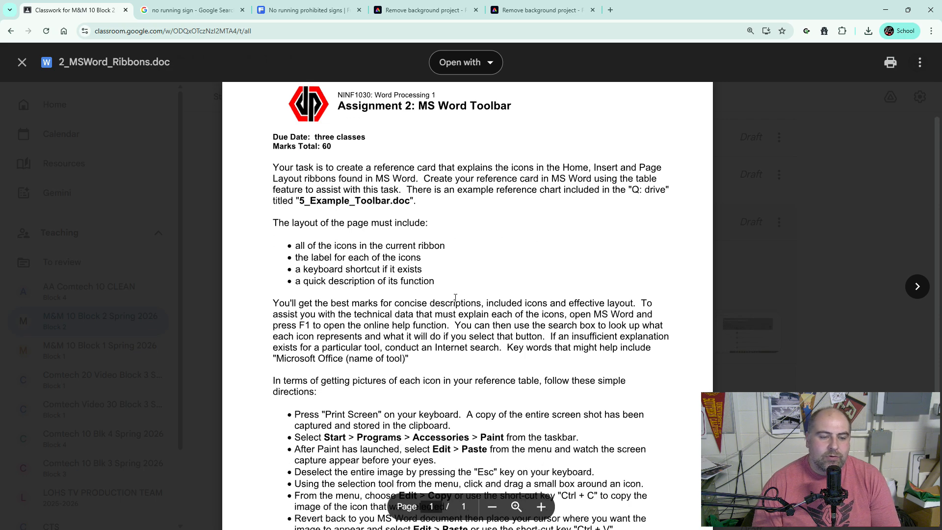
scroll(434, 387, down, 4)
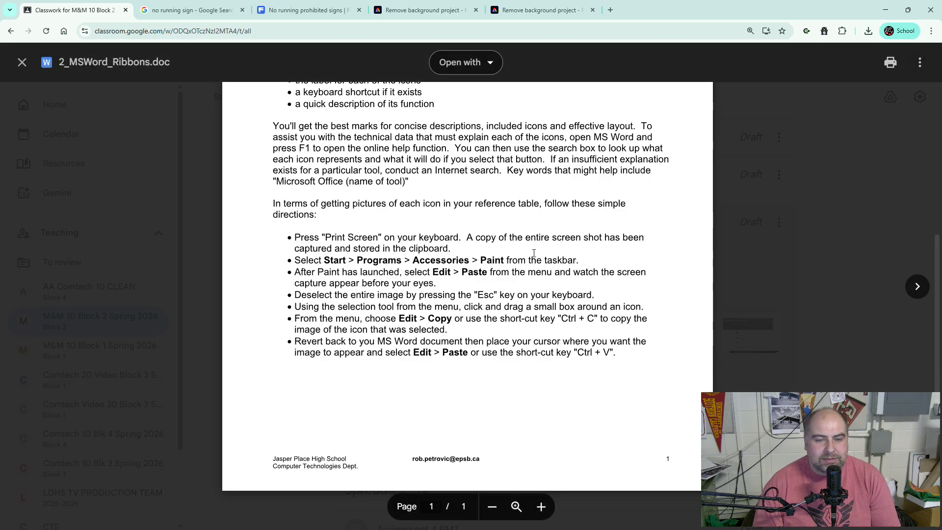
click(735, 254)
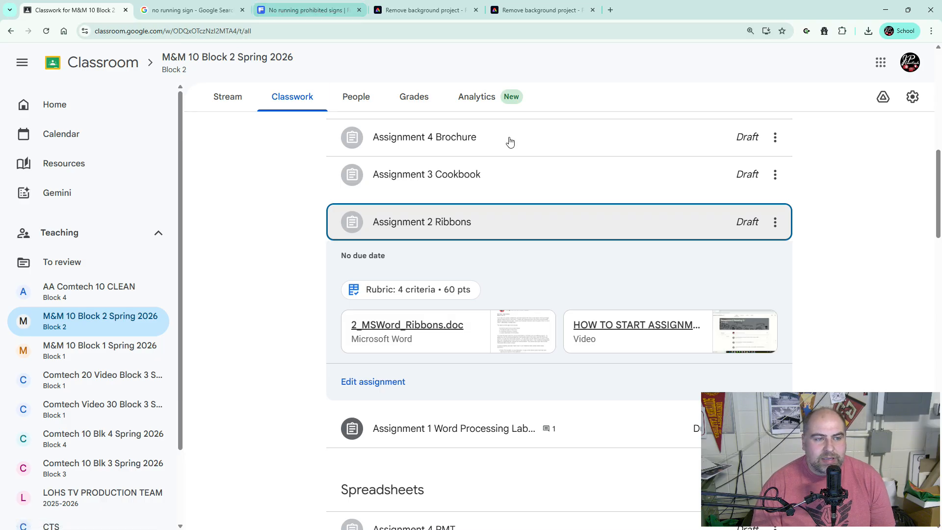
Switch back to the Lab Rules poster in Word and display the Home ribbon.
mouse_move(576, 524)
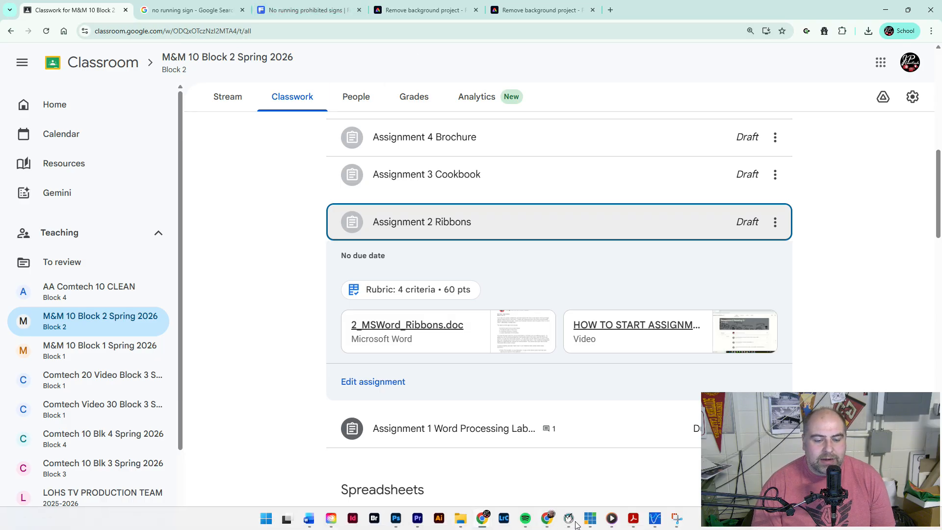
click(309, 519)
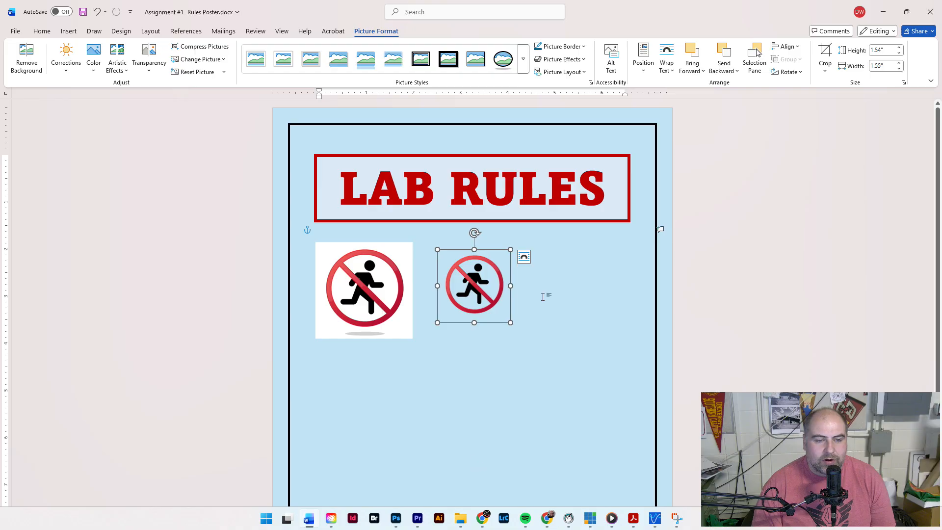
click(41, 31)
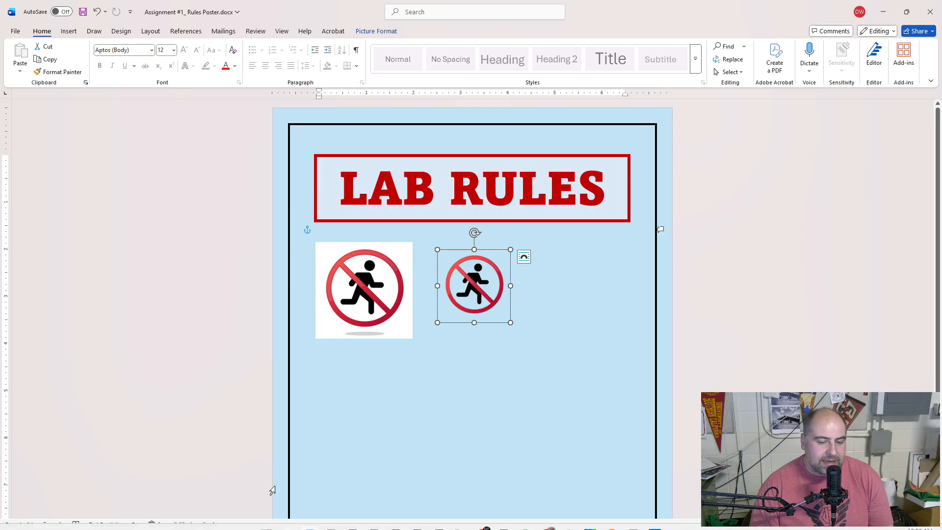
mouse_move(278, 529)
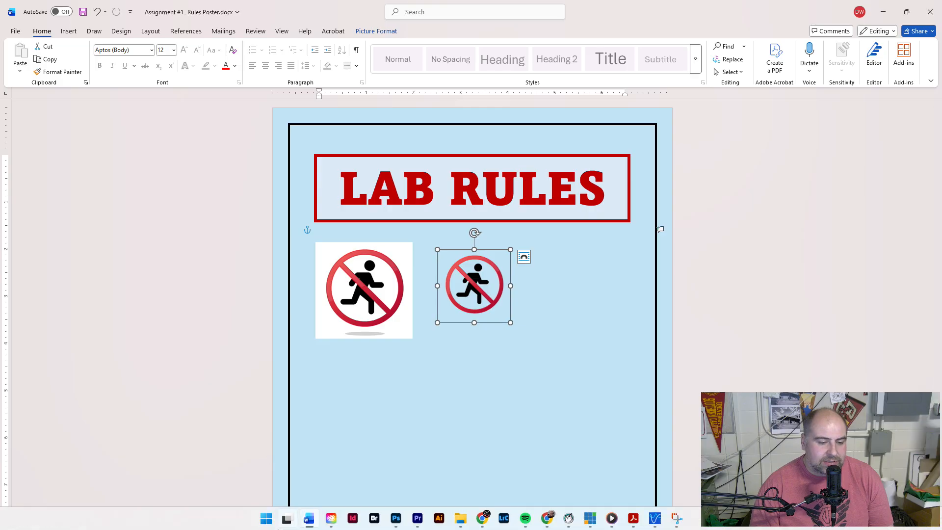
click(269, 522)
text(s)
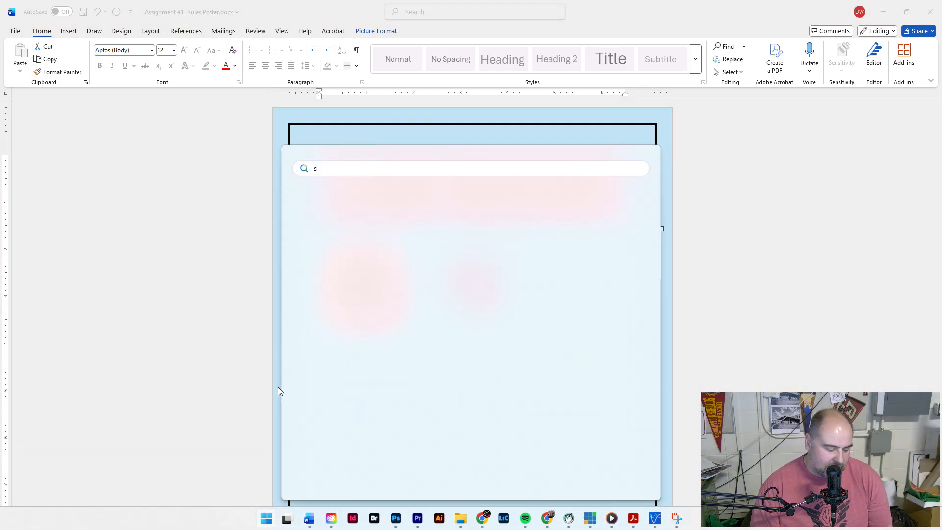
text(nip)
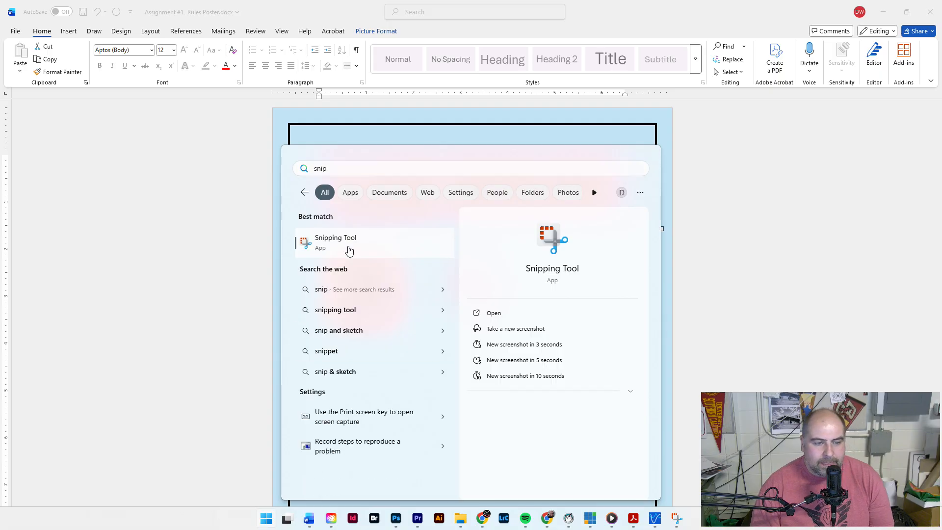
click(290, 246)
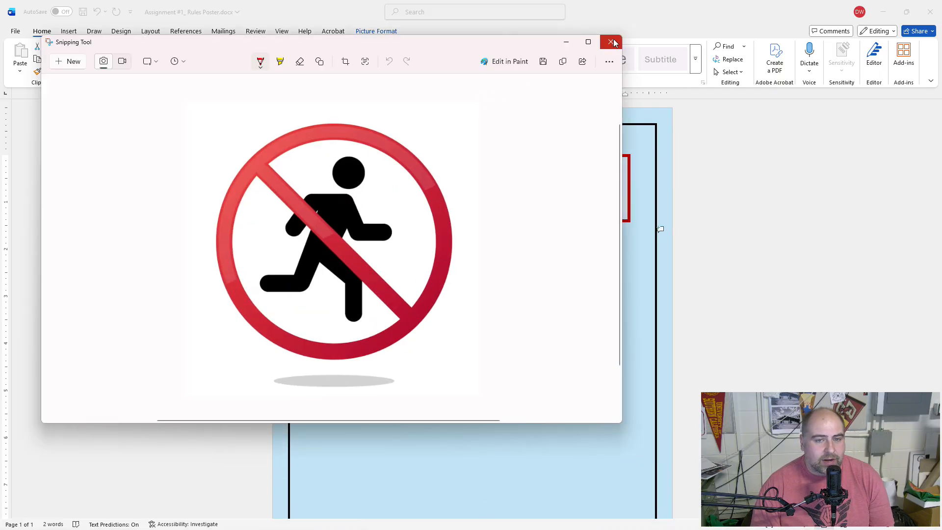
click(611, 42)
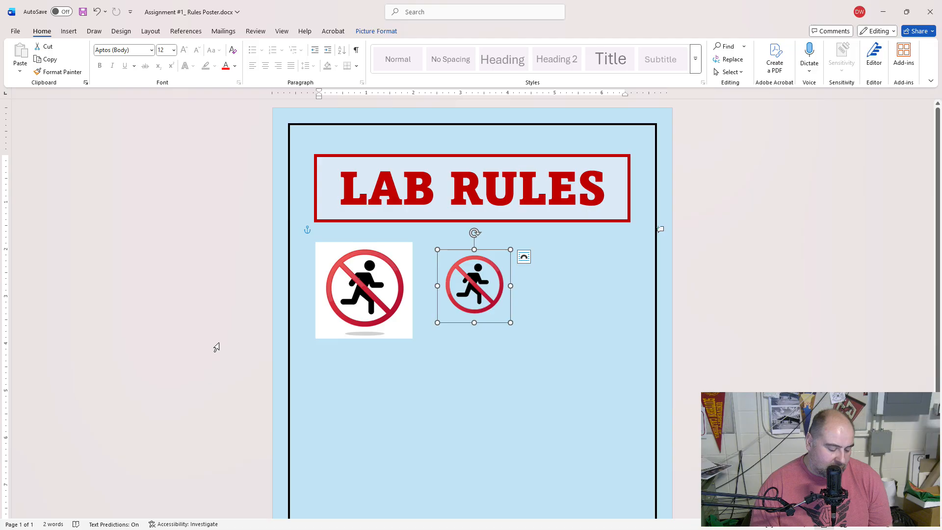
Capture a rectangular screen snip of the Clipboard group on Word's Home ribbon.
key(super+shift+s)
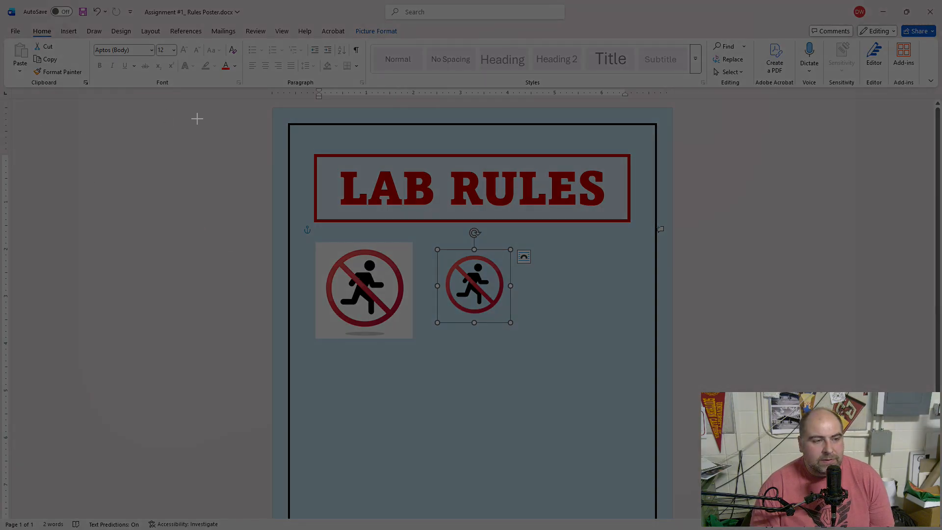
drag(5, 35, 89, 88)
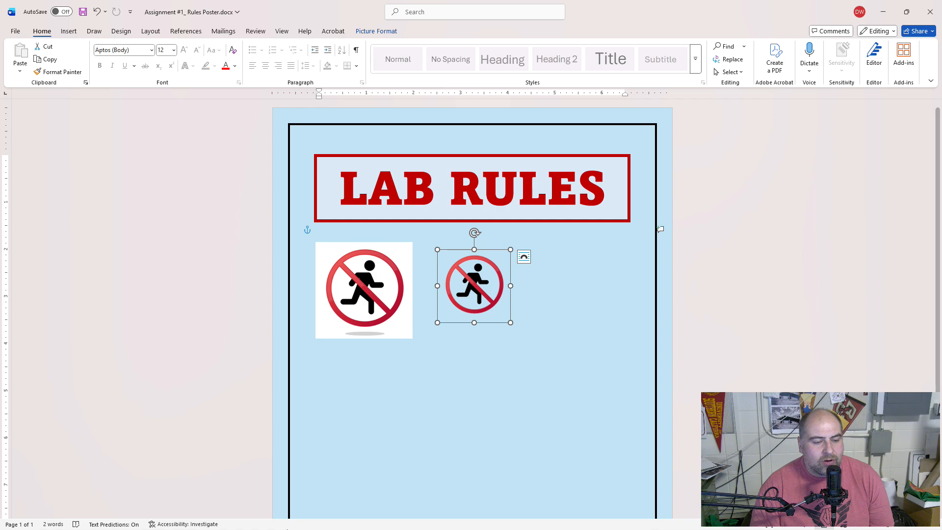
Switch to File Explorer, show the Screenshots folder inside Pictures as large thumbnails and preview "Screenshot 2026-02-03 105405.png".
mouse_move(373, 525)
click(471, 519)
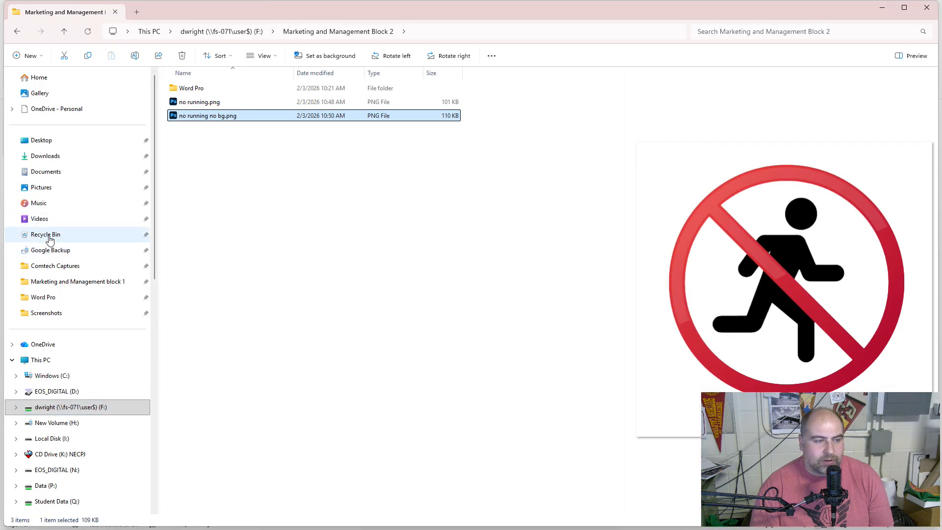
click(34, 189)
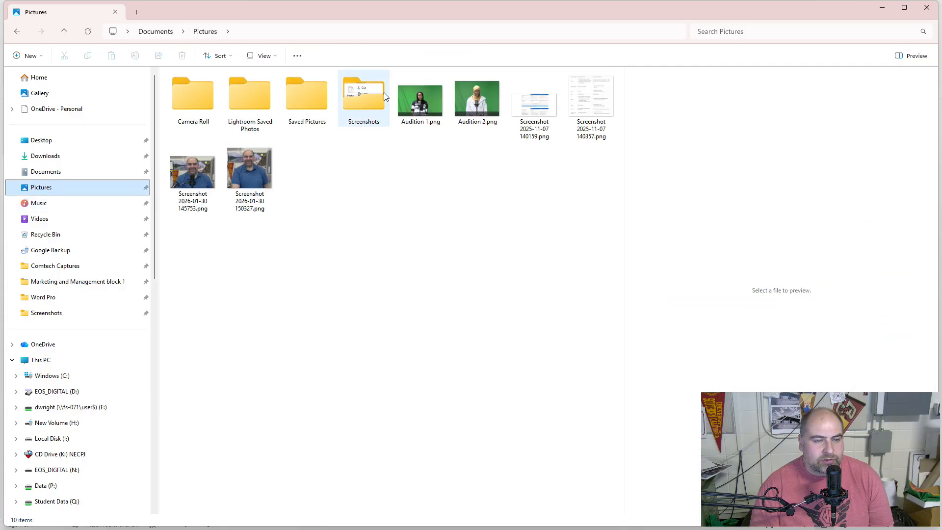
double_click(367, 99)
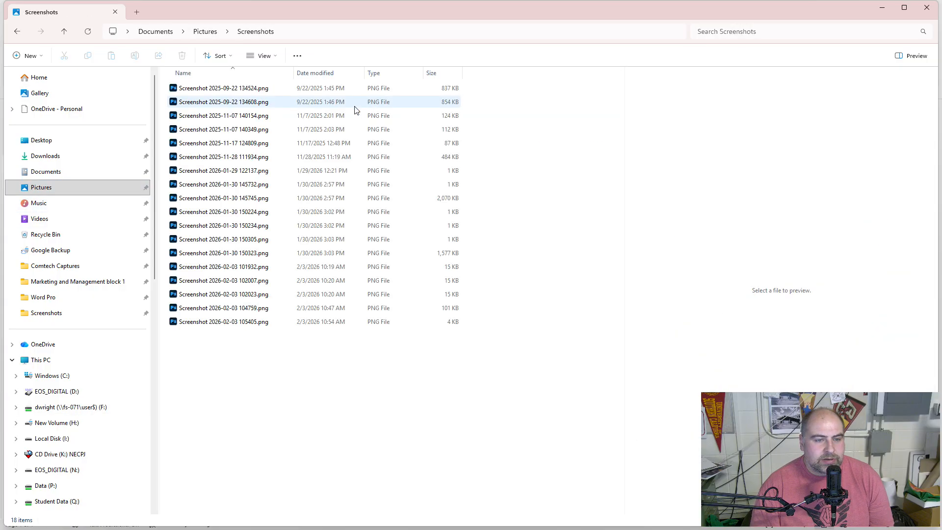
click(932, 520)
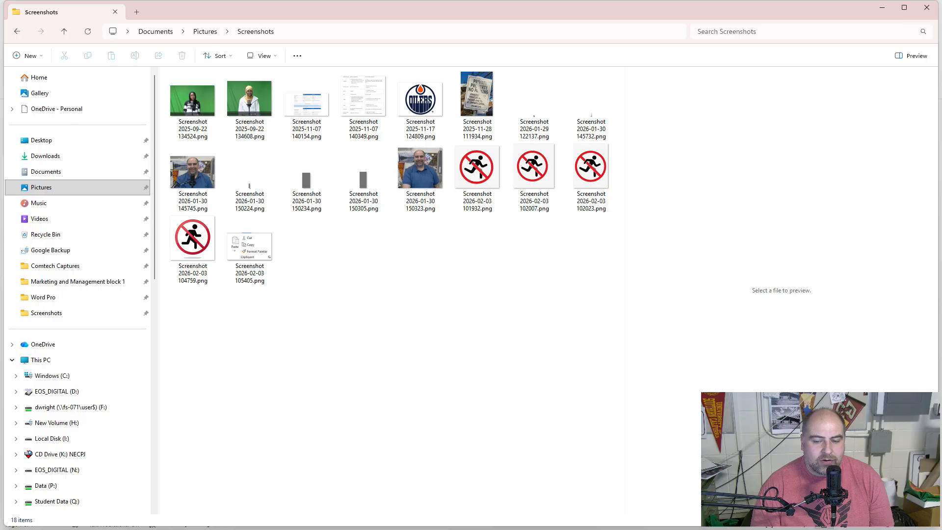
click(249, 252)
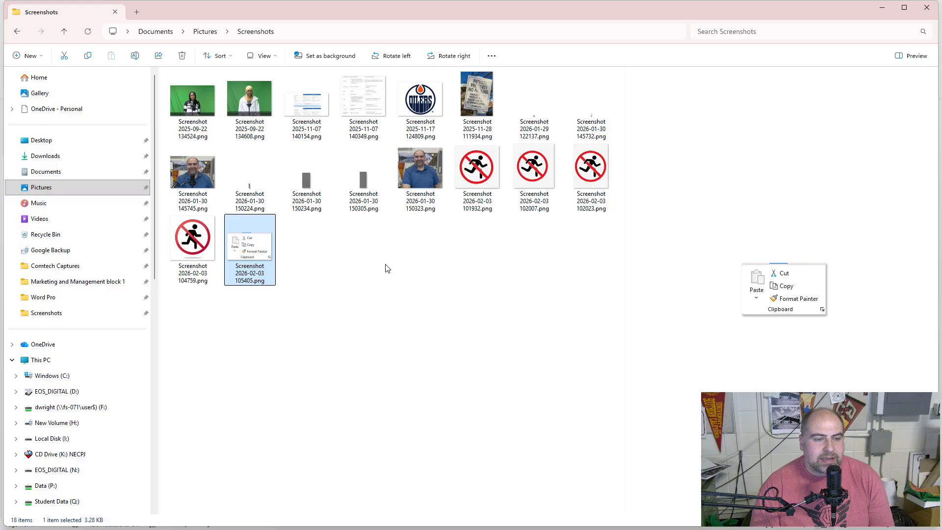
Return to the Lab Rules poster in Word and examine the command groups on the Layout, References and Mailings ribbons.
click(881, 12)
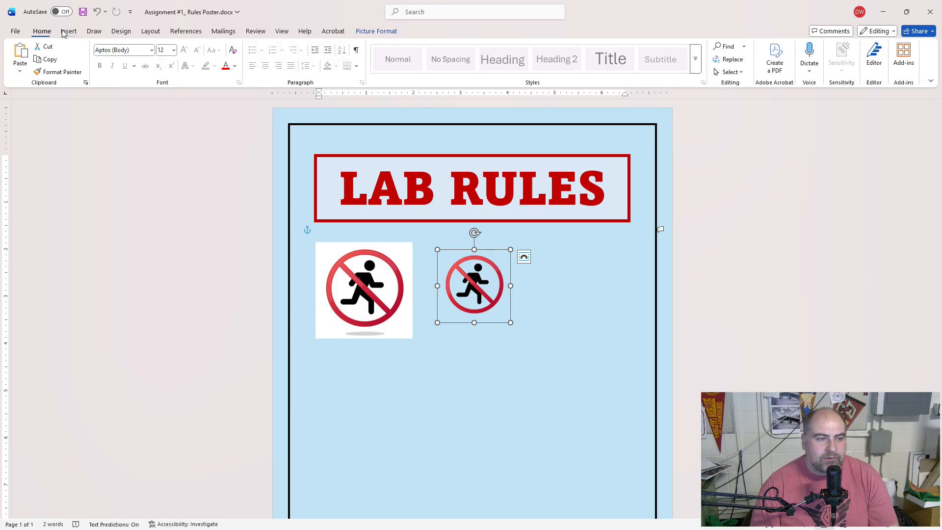
click(149, 31)
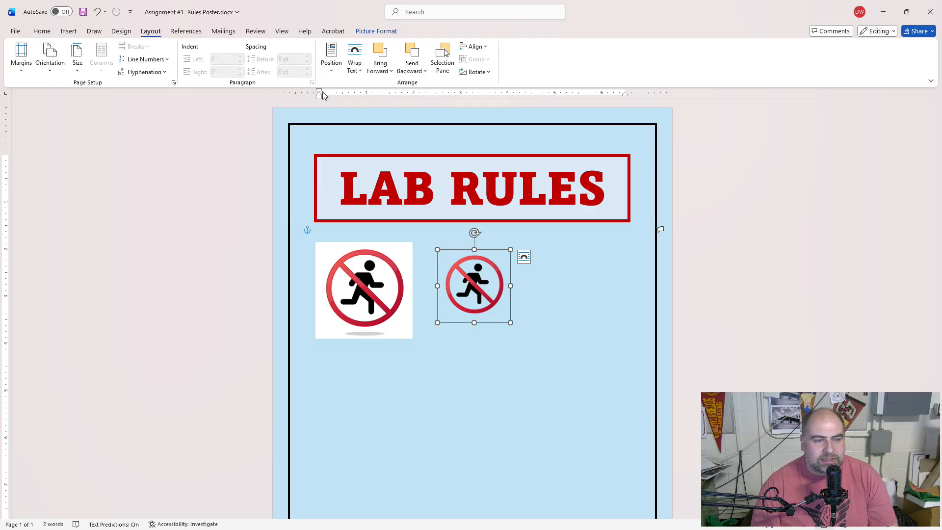
click(186, 32)
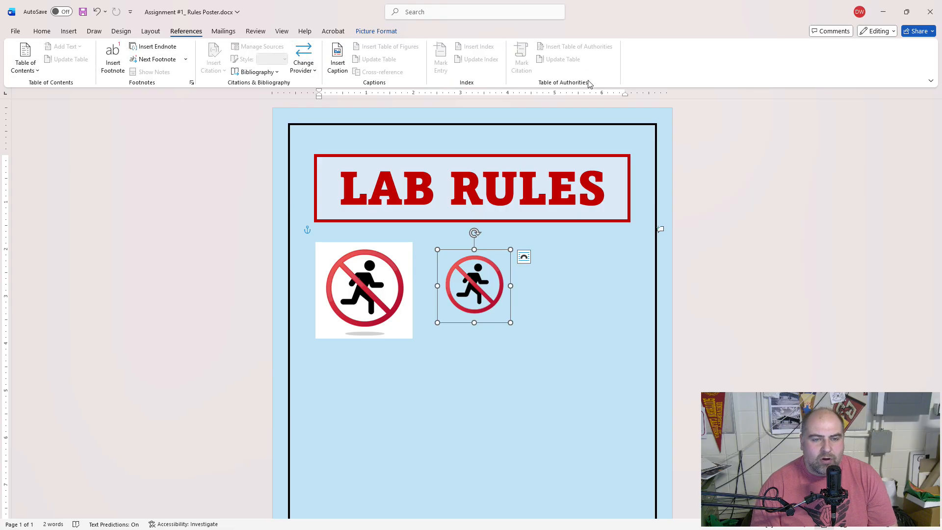
click(226, 34)
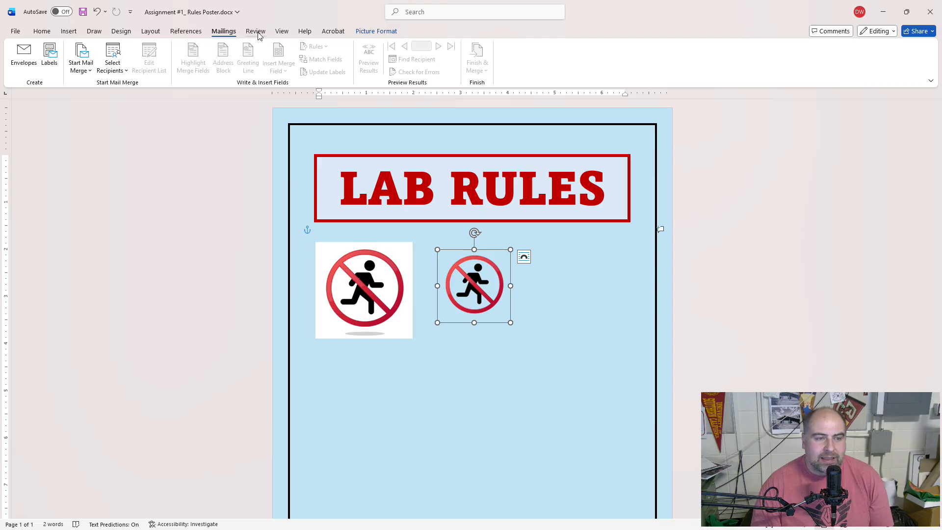
Review the ribbons in order from Home through Insert, Draw, Design, Layout, References and Mailings to Review.
click(41, 32)
click(67, 33)
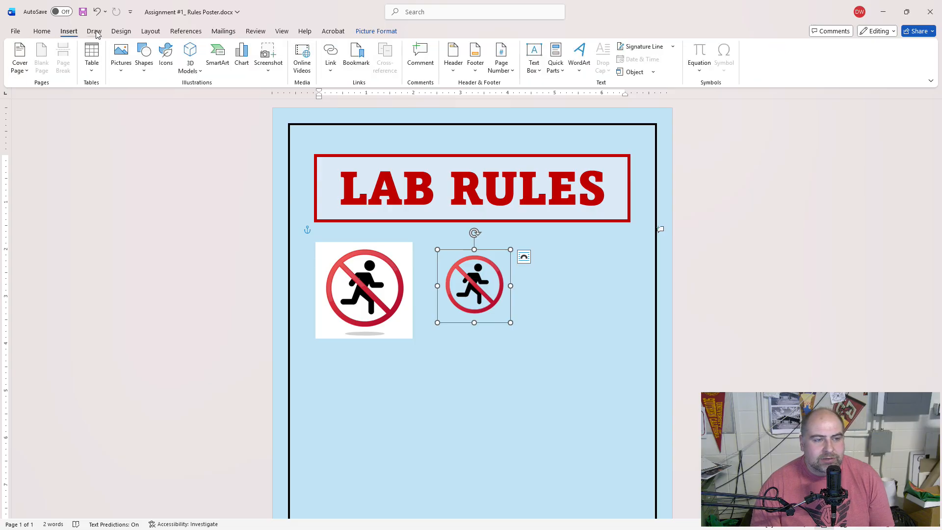
click(95, 32)
click(120, 33)
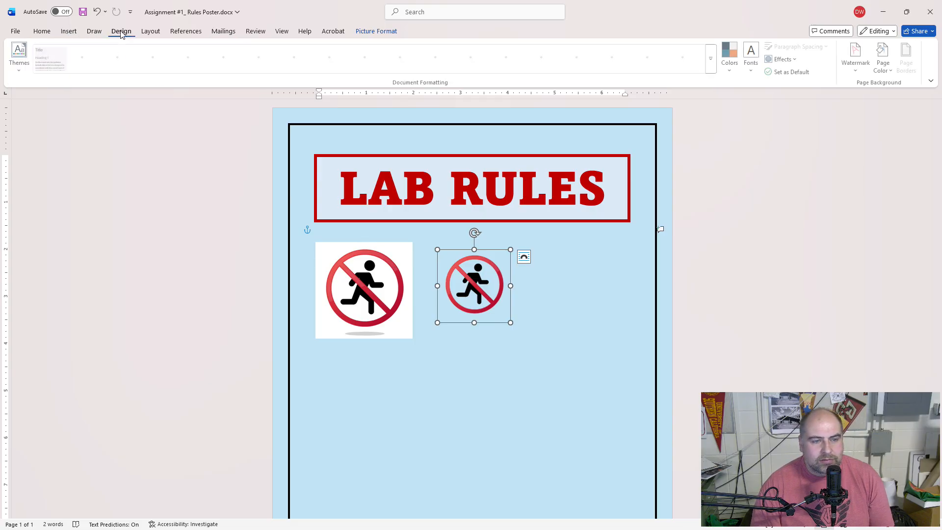
click(151, 32)
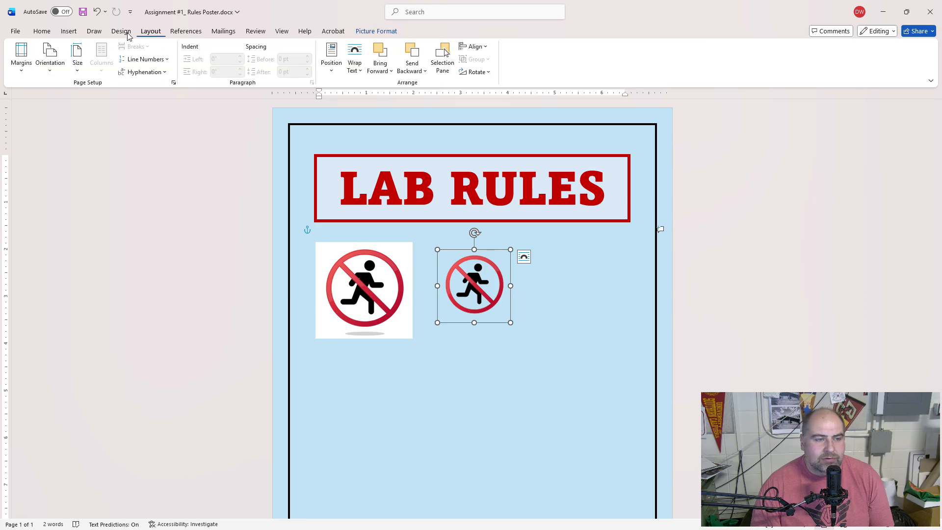
click(200, 32)
click(222, 32)
click(256, 31)
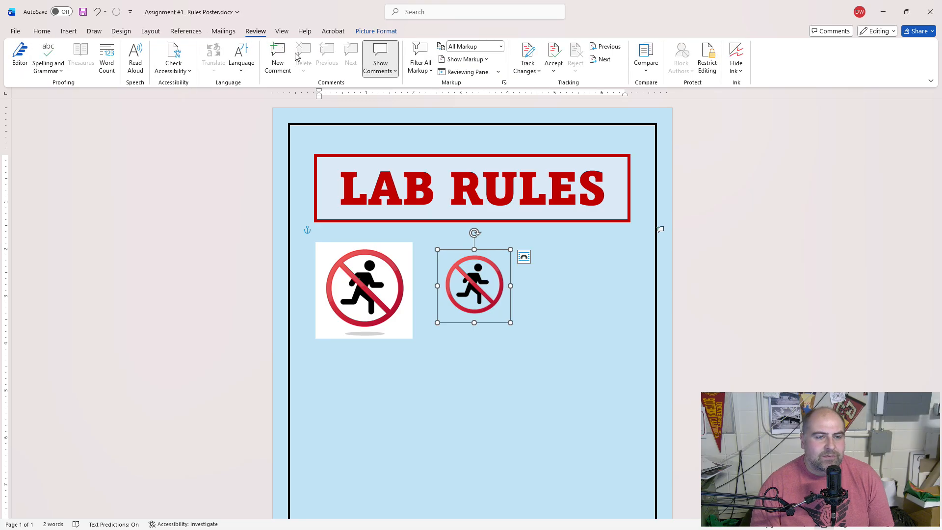
Examine the View, Help and Acrobat ribbons, and return to the Assignment 2 Ribbons entry in Google Classroom.
click(281, 32)
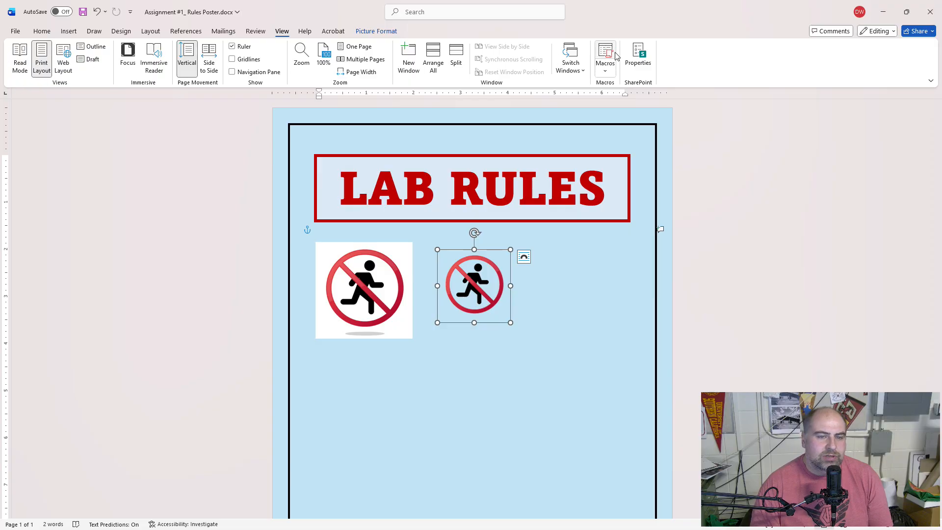
click(305, 32)
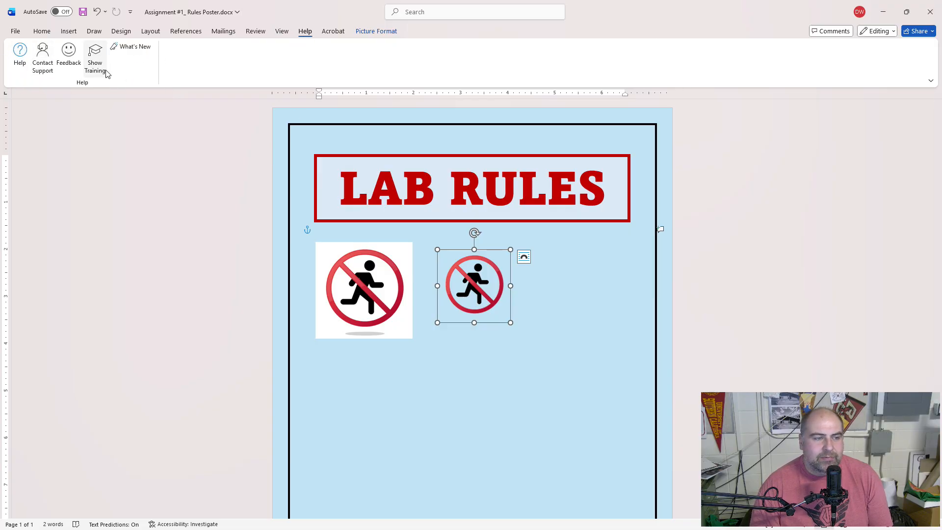
click(332, 33)
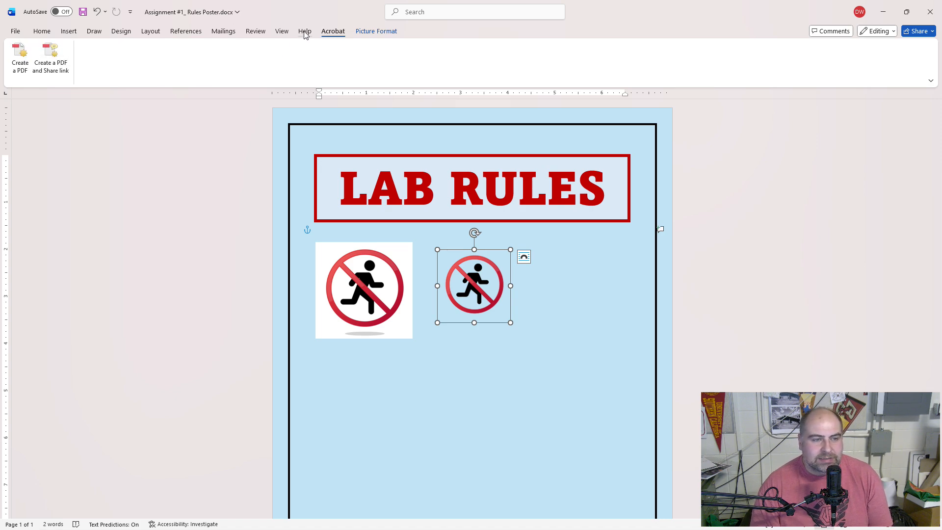
click(305, 33)
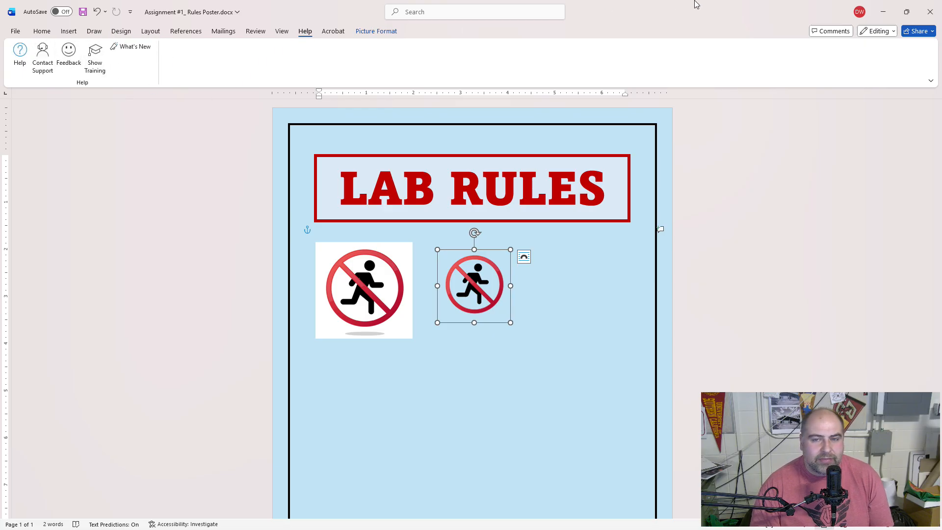
click(882, 17)
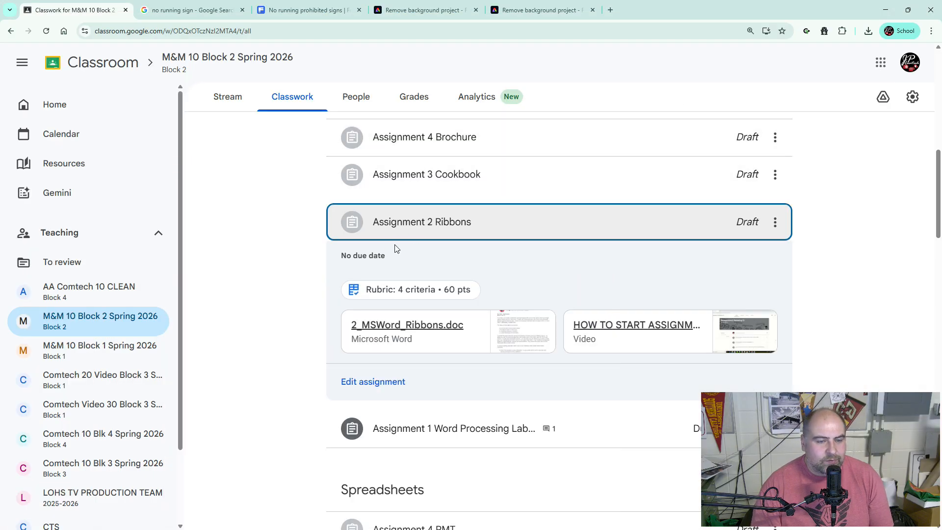